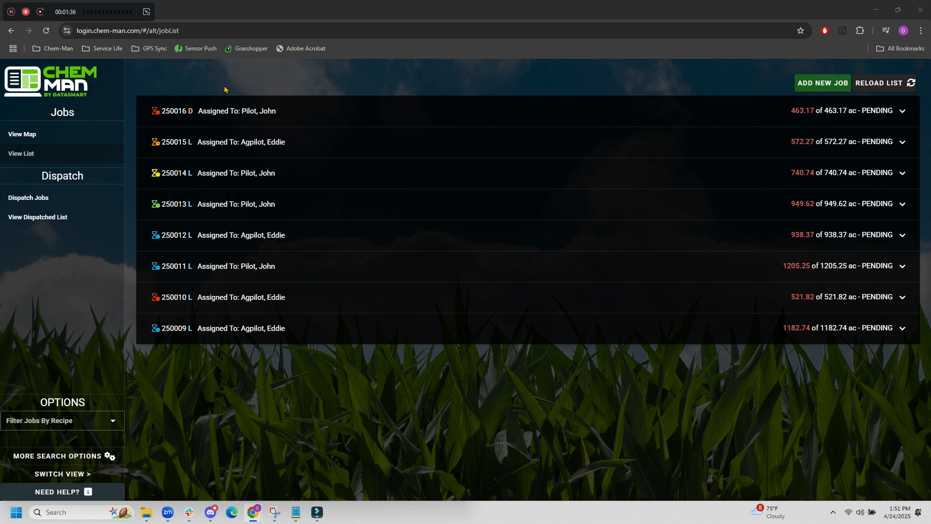
# Open the jobs map and filter the jobs by the recipe 5 GPA (5.000000 GL), HEADLINE AMP (2.000000 FL OZ), induce (1.000000 FL OZ)
pyautogui.click(28, 135)
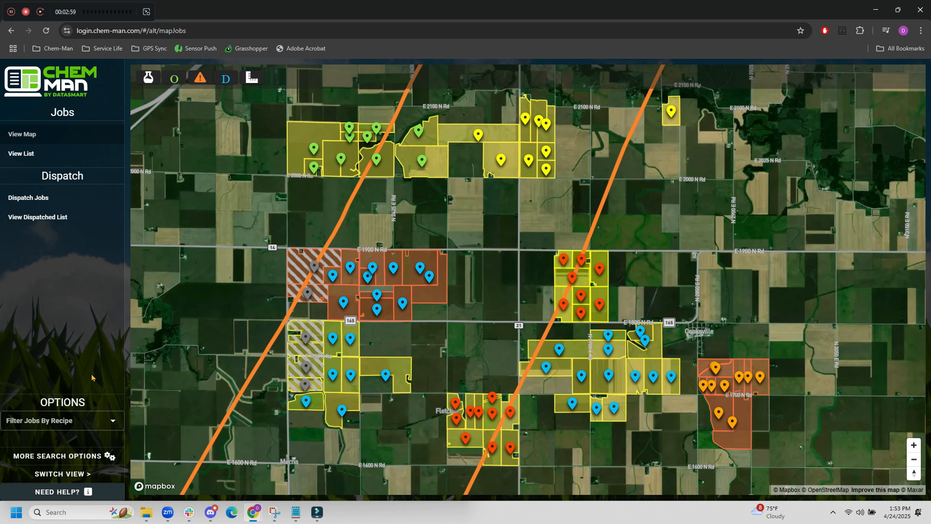
pyautogui.click(112, 423)
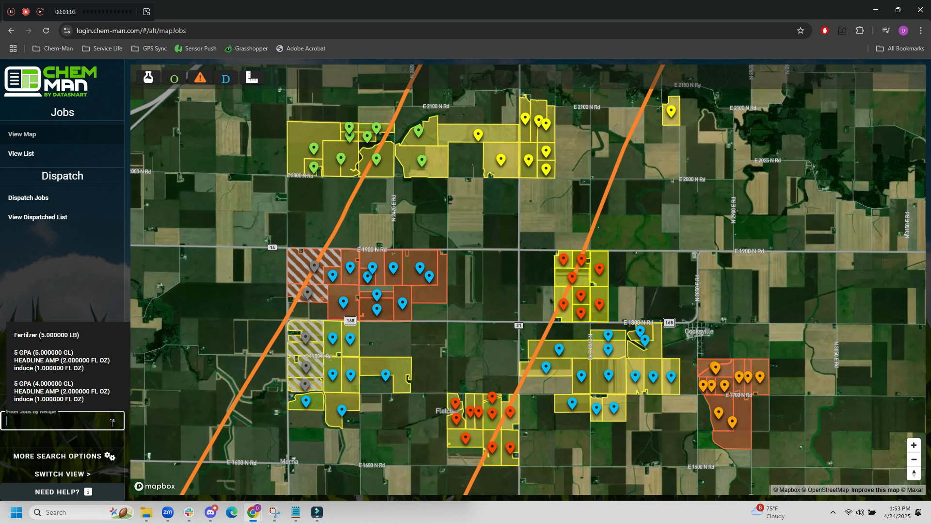
pyautogui.click(77, 360)
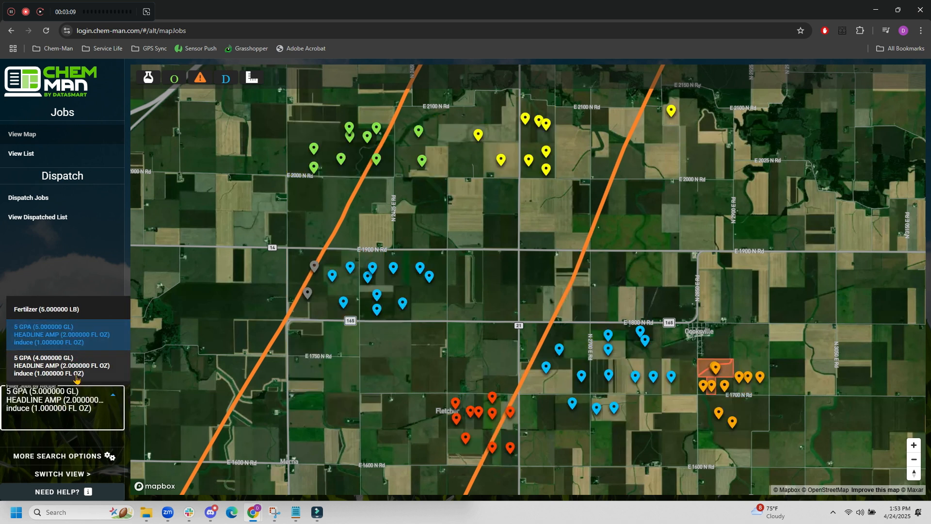
pyautogui.click(112, 394)
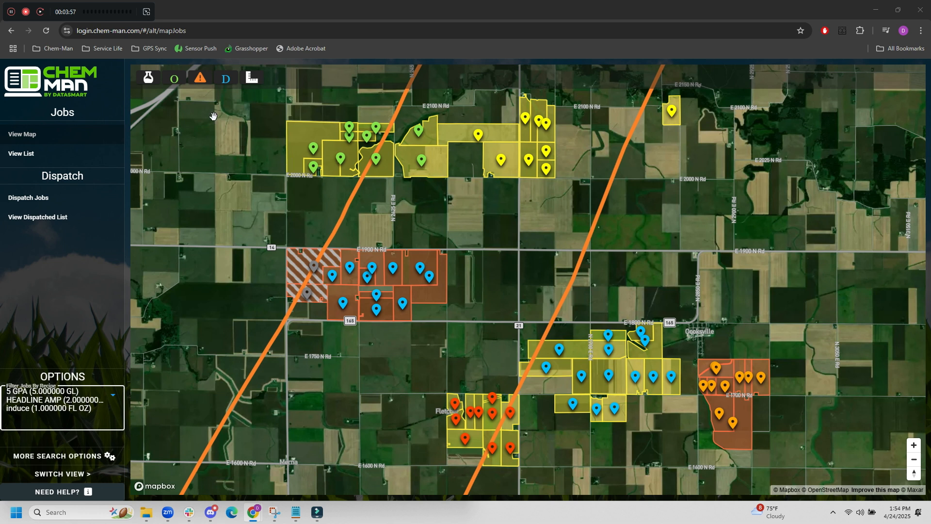
# Toggle the map's chemical, hazard and D displays on and back off to check each one
pyautogui.click(149, 79)
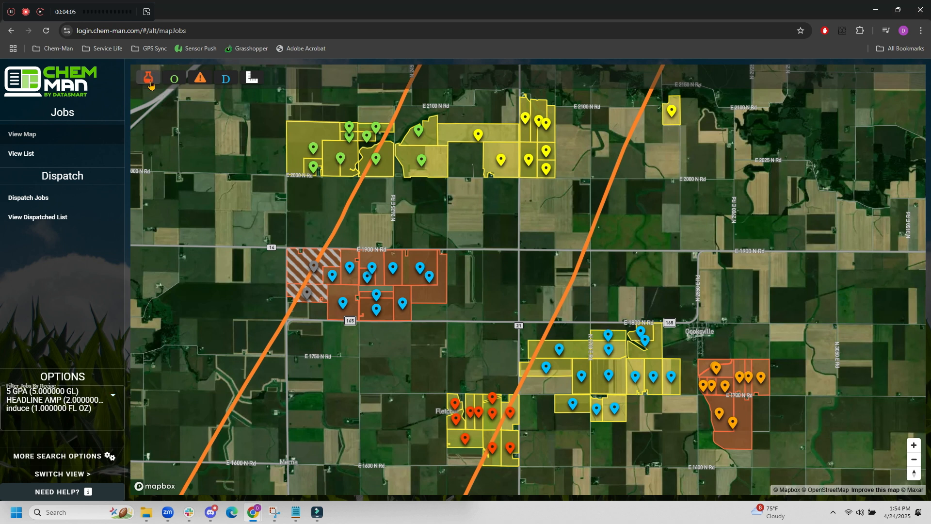
pyautogui.click(150, 80)
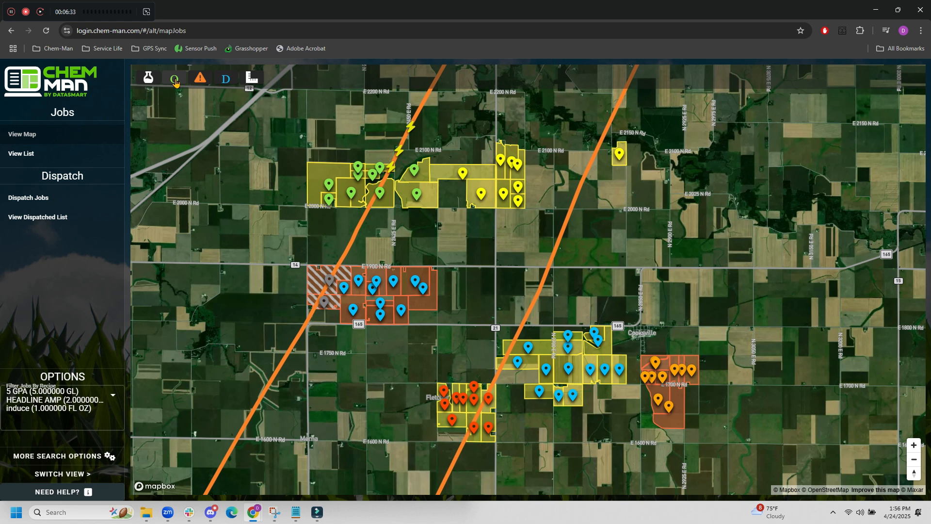
pyautogui.click(200, 85)
pyautogui.click(200, 85)
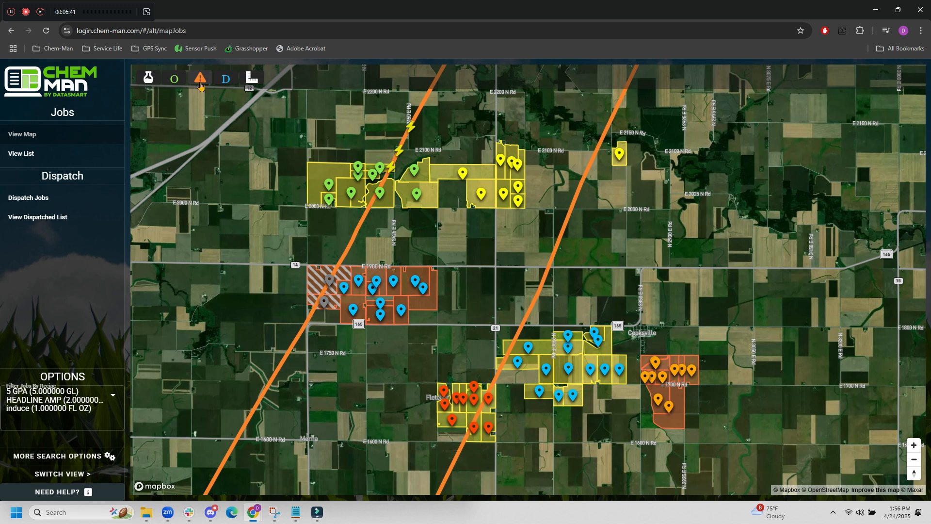
pyautogui.click(228, 82)
pyautogui.click(228, 81)
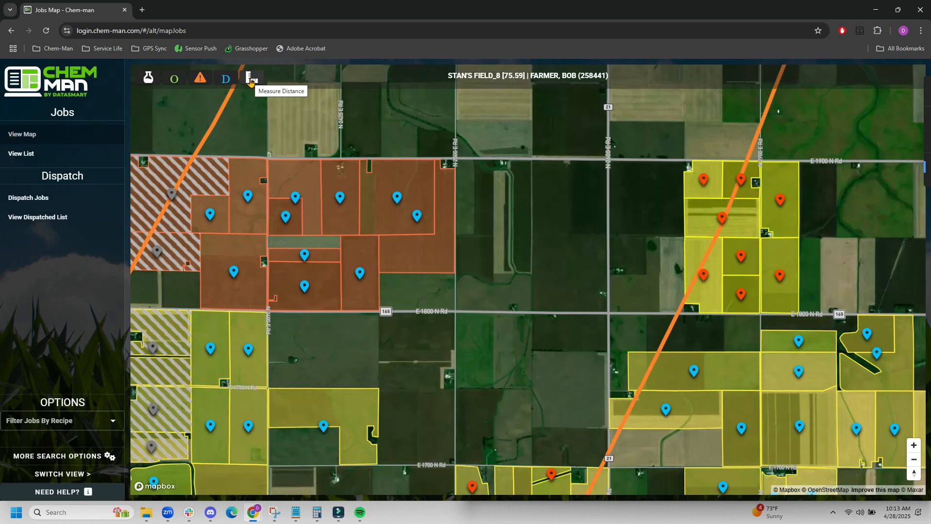
# Measure the distance from the orange field block's southeast corner to the yellow red-pinned block directly east, and clear the measurement
pyautogui.click(249, 78)
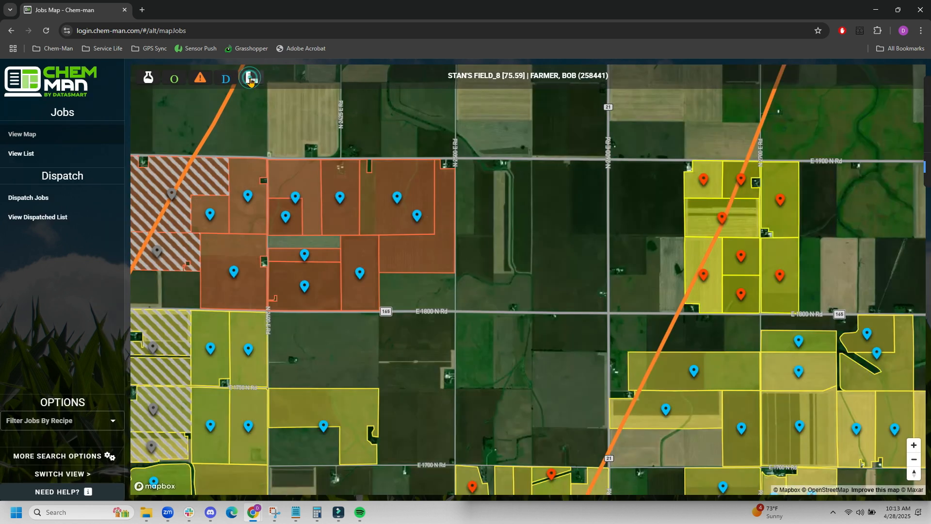
pyautogui.click(455, 271)
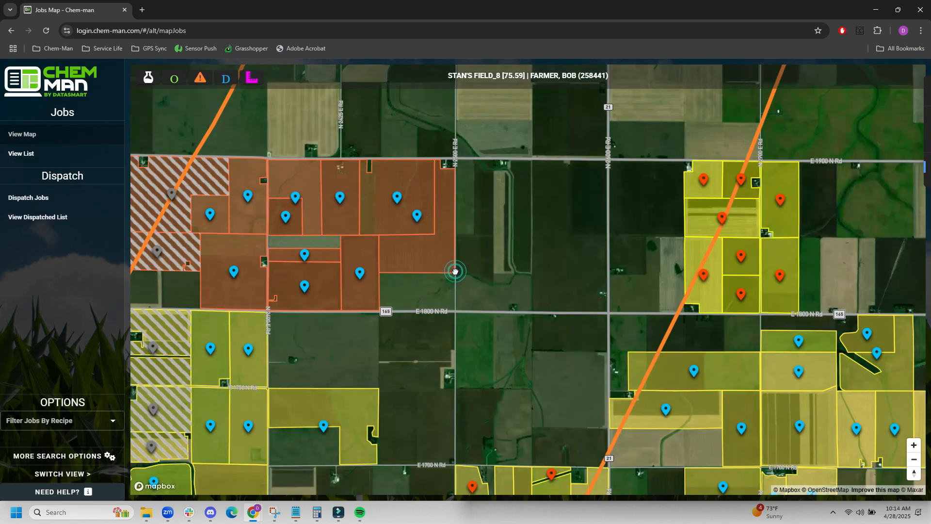
pyautogui.click(685, 263)
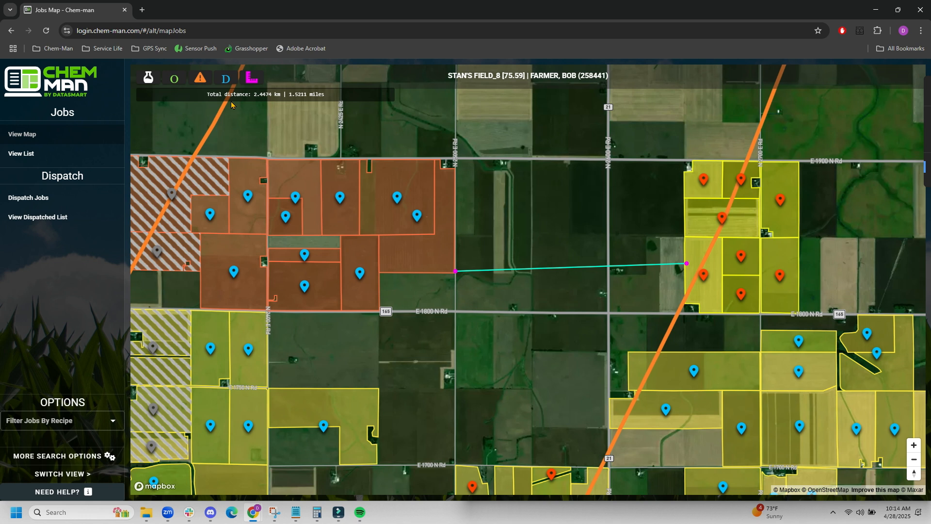
pyautogui.click(254, 82)
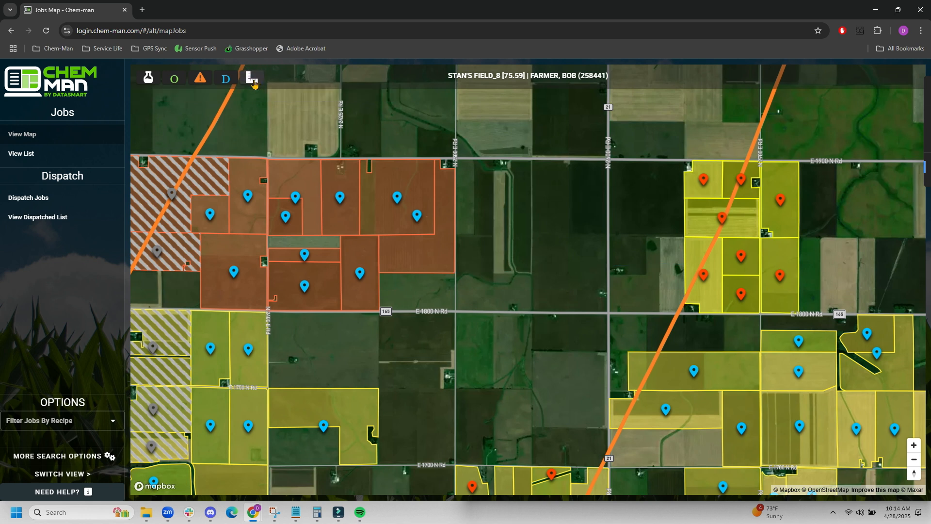
# Measure the distance between the two yellow blue-pinned field blocks south of E 1800 N Rd, and clear the measurement
pyautogui.click(253, 82)
pyautogui.click(378, 399)
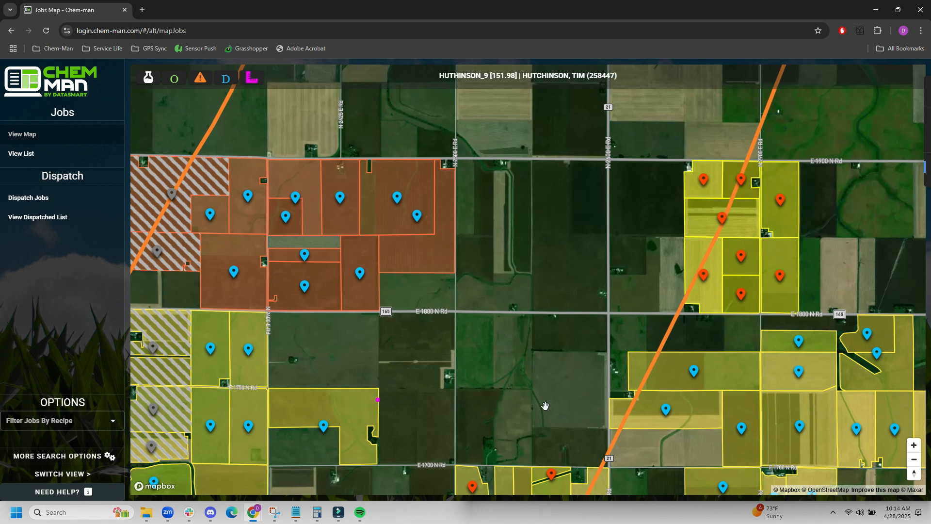
pyautogui.click(613, 410)
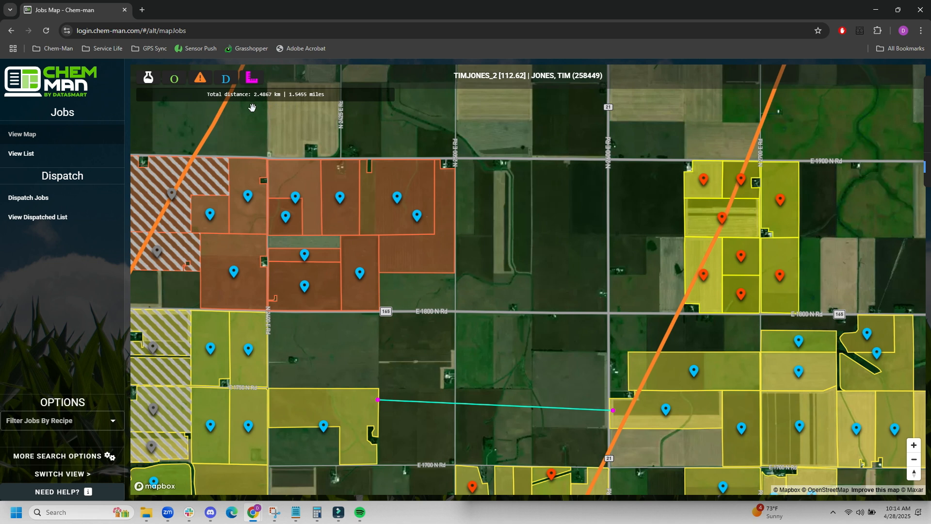
pyautogui.click(250, 79)
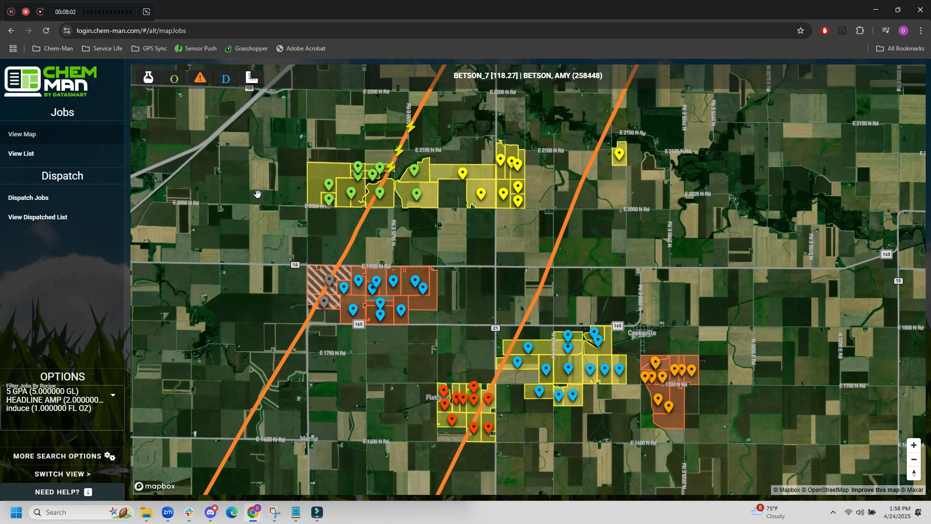
# Start dispatching jobs and select the three yellow-pinned fields along the northern block's eastern edge
pyautogui.click(44, 202)
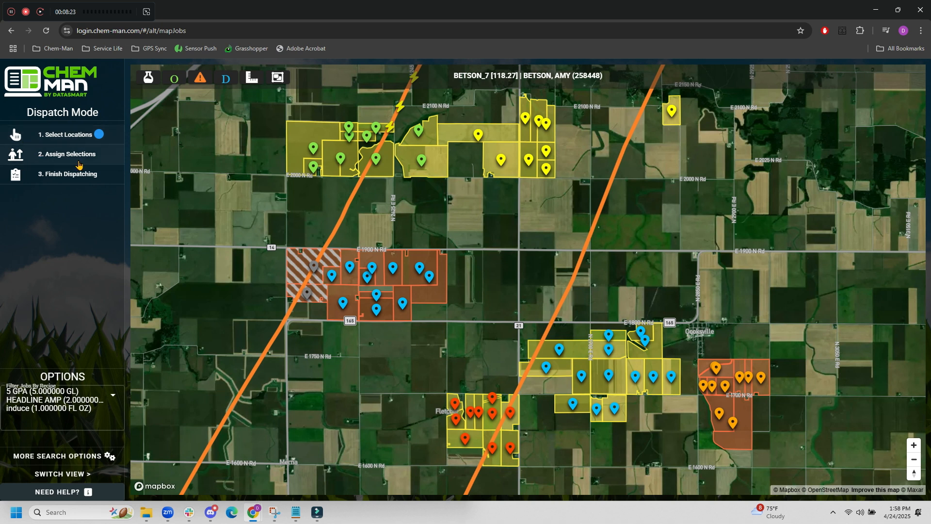
pyautogui.click(547, 130)
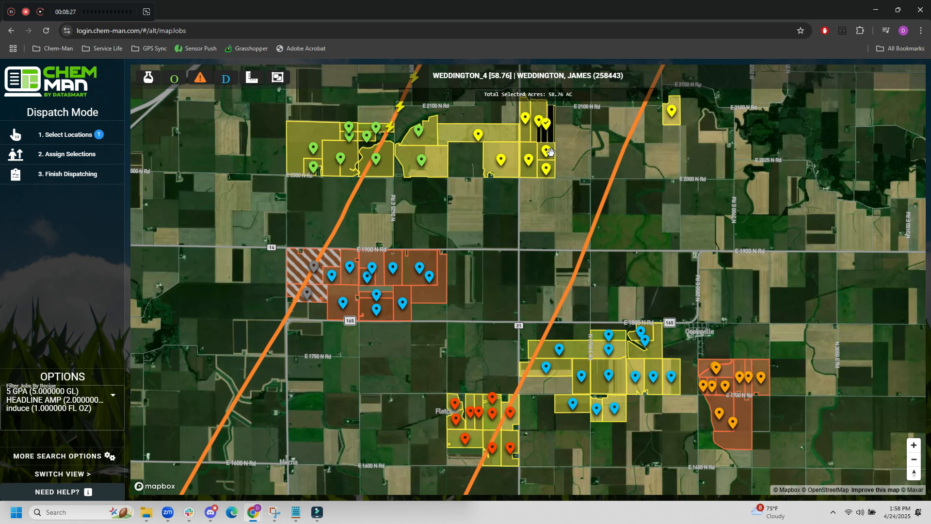
pyautogui.click(549, 151)
pyautogui.click(550, 172)
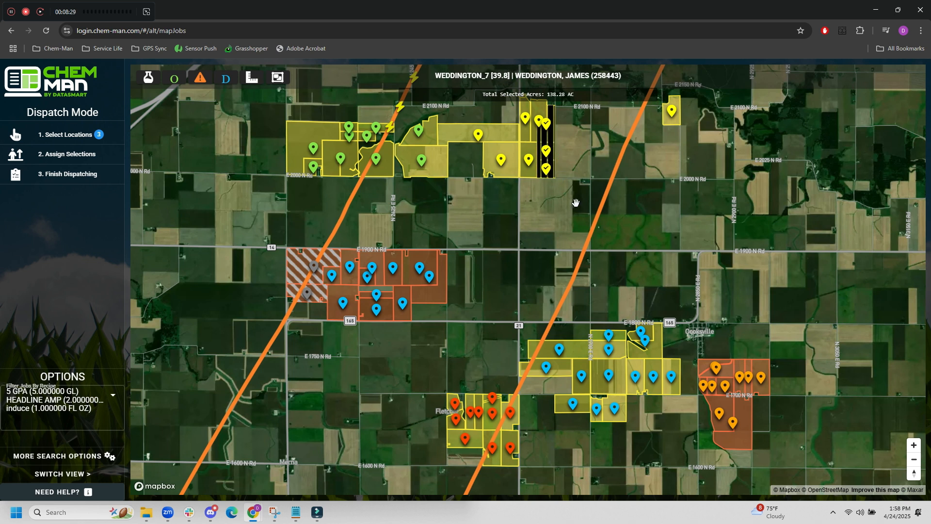
# Add the remaining green-pinned and yellow-pinned fields of the northern block to the selection with an area selection
pyautogui.moveTo(593, 188); pyautogui.dragTo(619, 304)
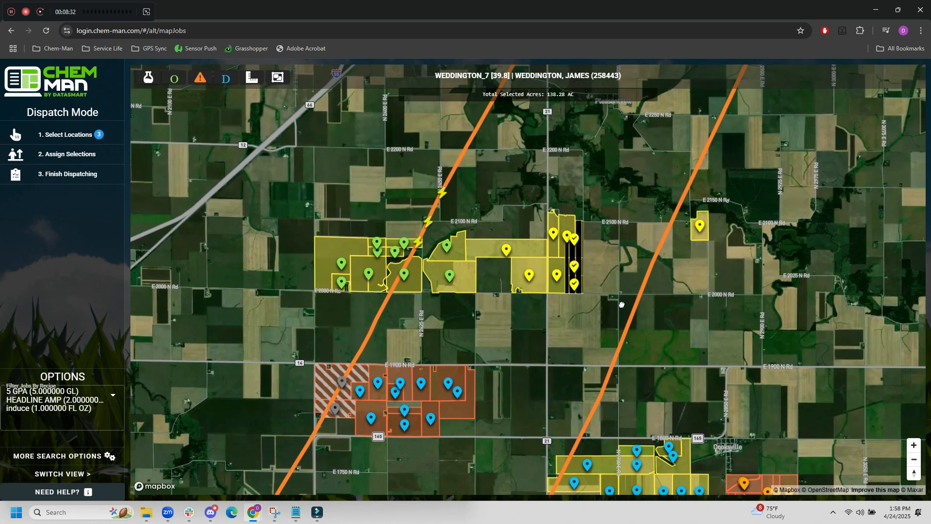
pyautogui.click(277, 79)
pyautogui.moveTo(624, 318); pyautogui.dragTo(322, 170)
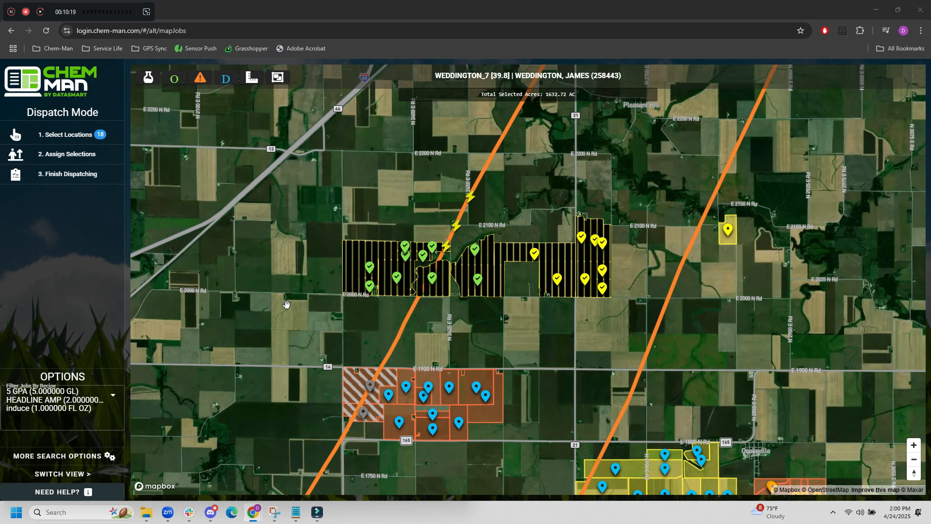
# Assign the selected fields to the second listed applicator with vehicle N12345 - AT 502 and save the dispatch assignment
pyautogui.click(80, 156)
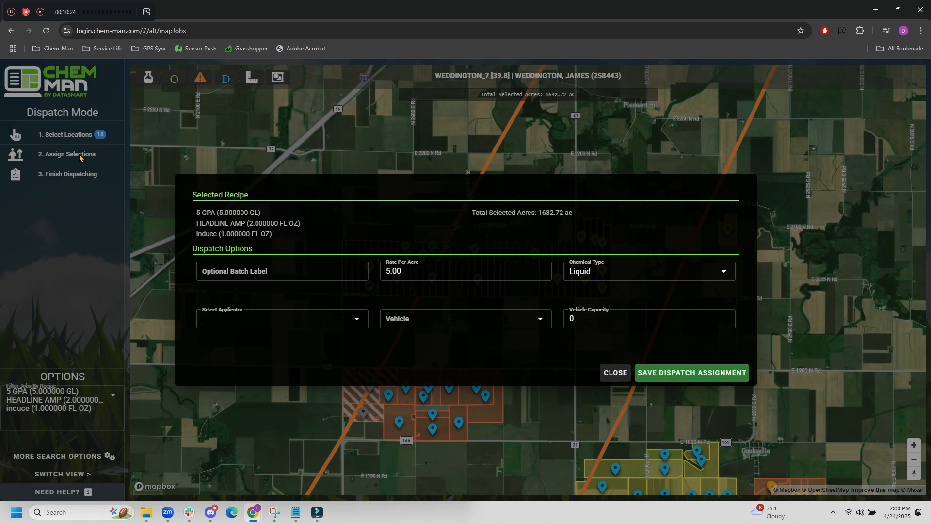
pyautogui.click(355, 319)
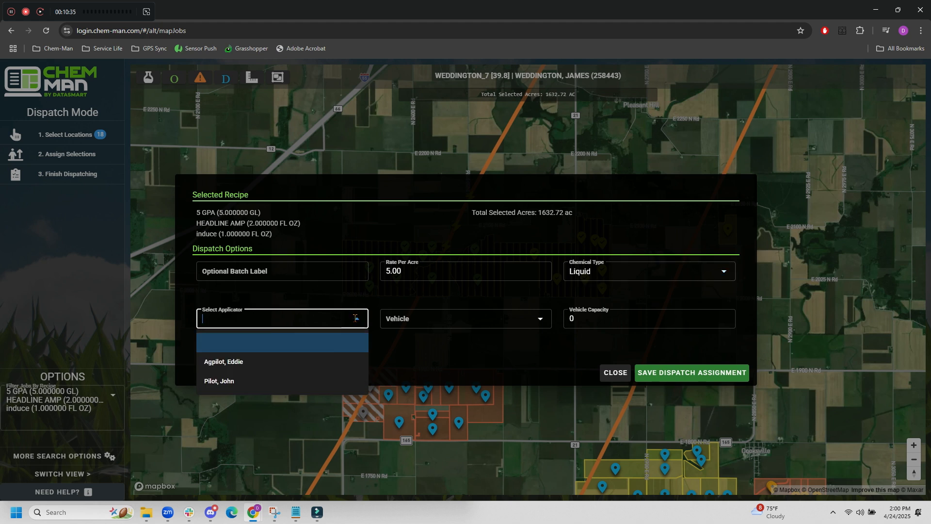
pyautogui.click(234, 382)
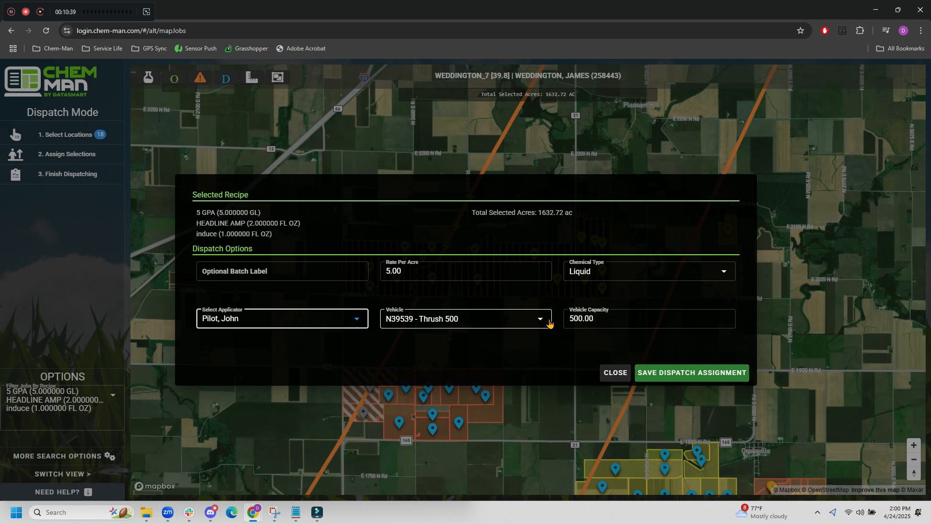
pyautogui.click(544, 318)
pyautogui.click(544, 318)
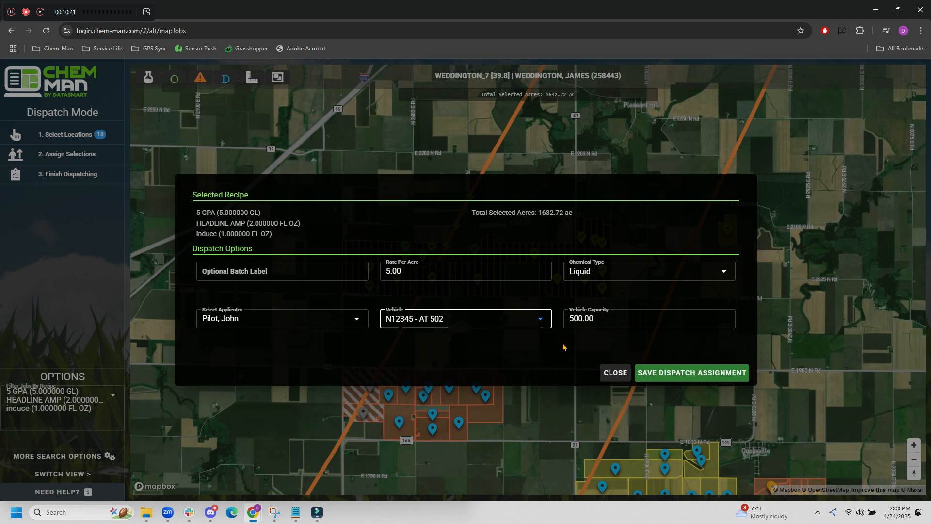
pyautogui.click(564, 346)
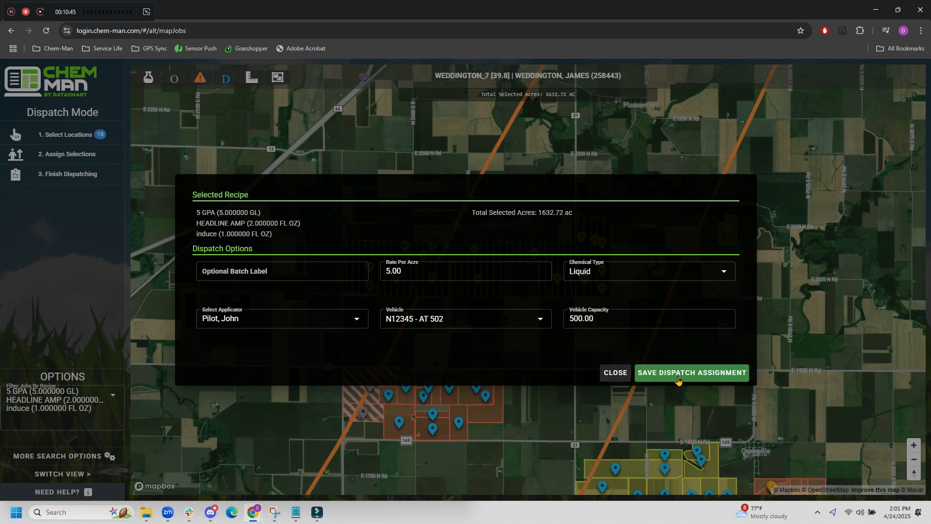
pyautogui.click(678, 378)
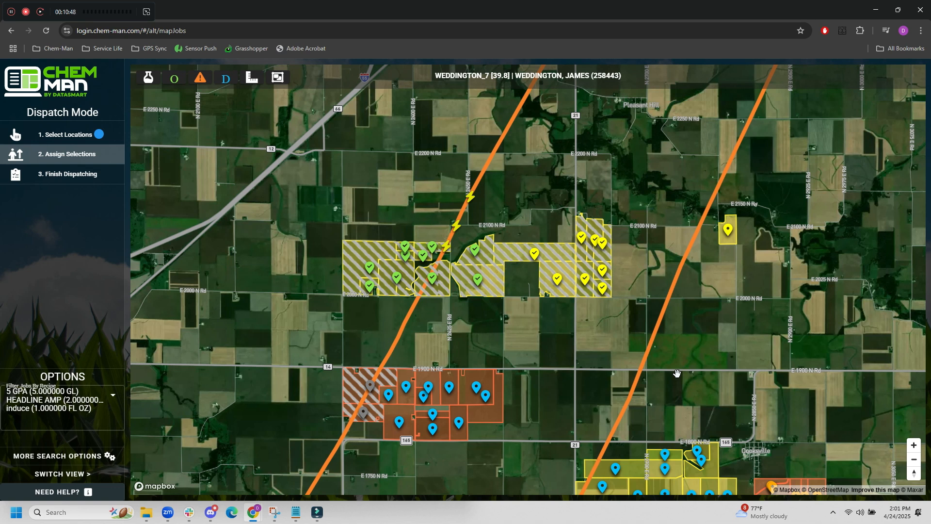
# Select and deselect the easternmost field of the orange block, and finish dispatching the assigned northern fields
pyautogui.click(498, 415)
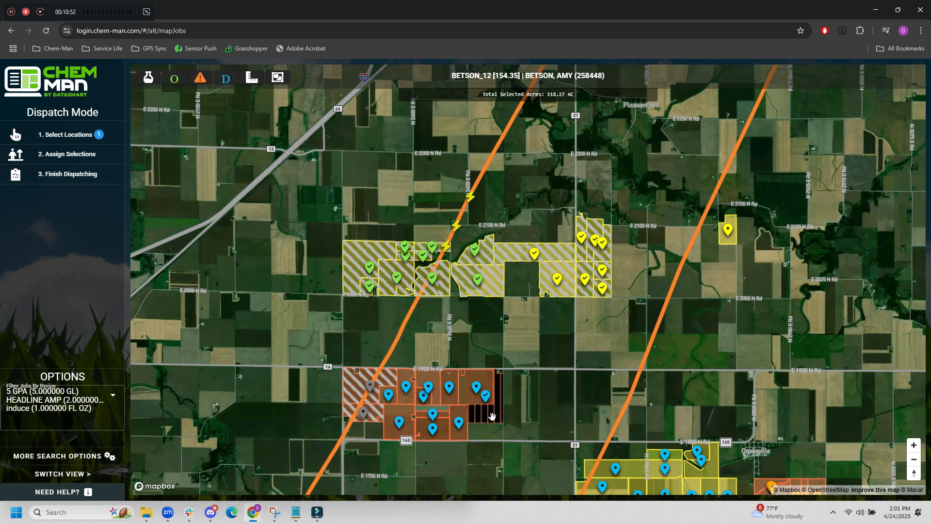
pyautogui.click(492, 416)
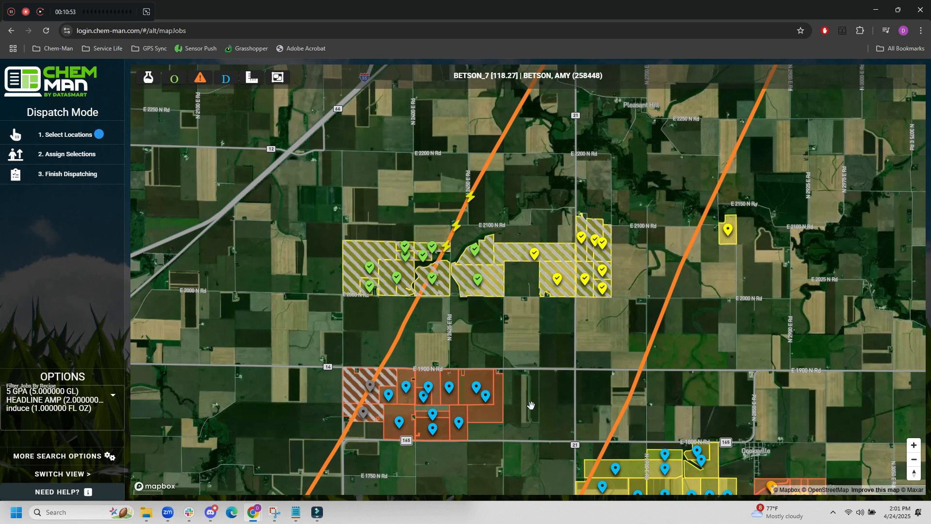
pyautogui.click(80, 174)
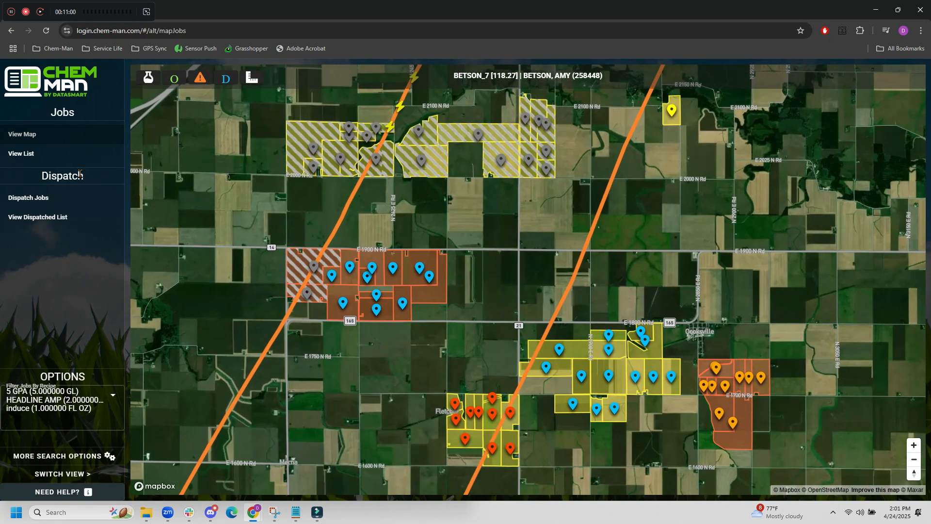
# Expand Batch #238 in the dispatched list and review its dispatch options without saving changes
pyautogui.click(35, 217)
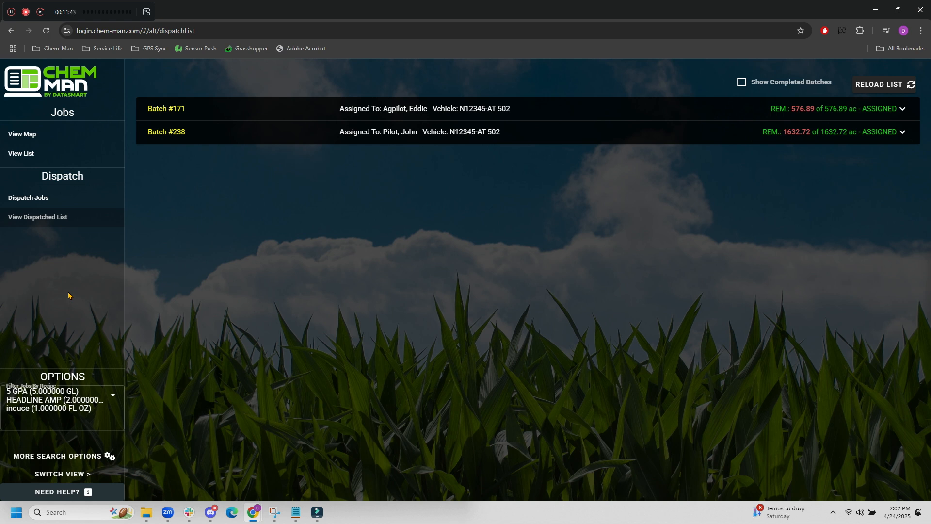
pyautogui.click(476, 138)
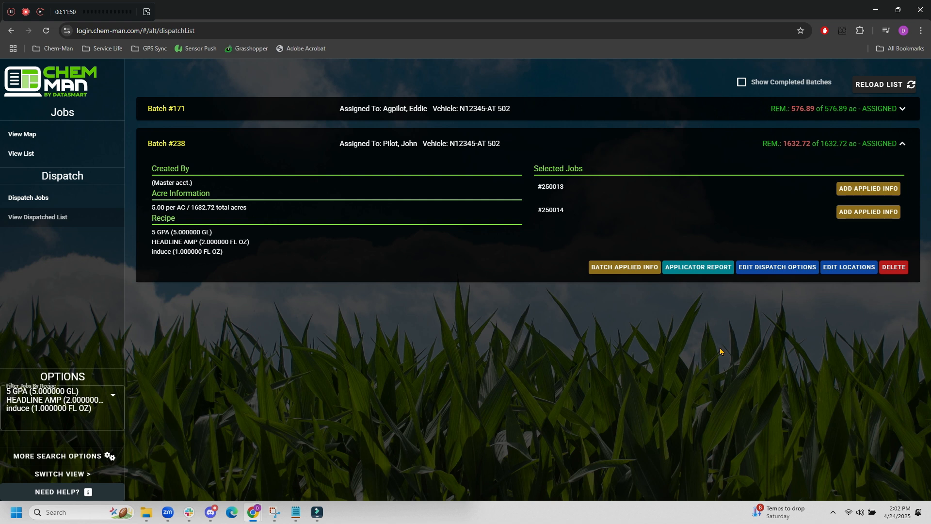
pyautogui.click(783, 271)
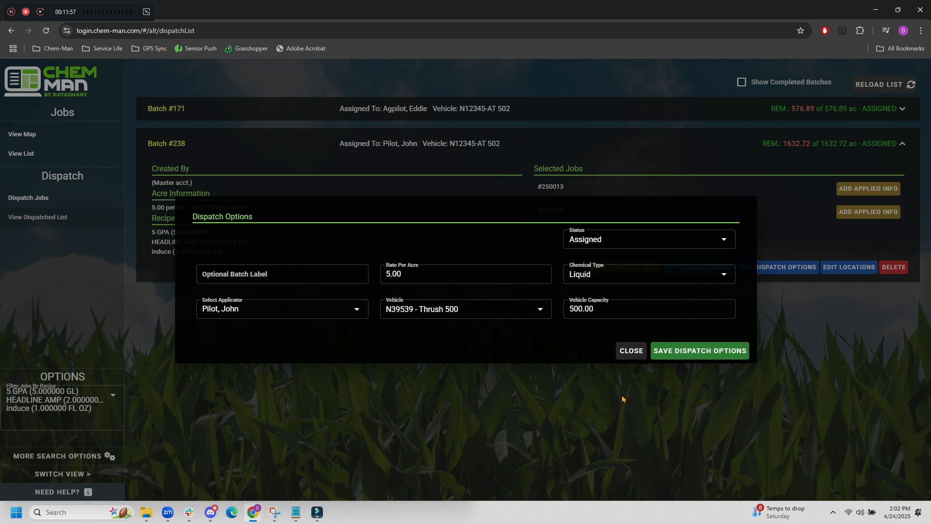
pyautogui.click(631, 351)
# Open the locations of Batch #238 for editing, and remove and re-add the block's southeast corner field
pyautogui.click(832, 269)
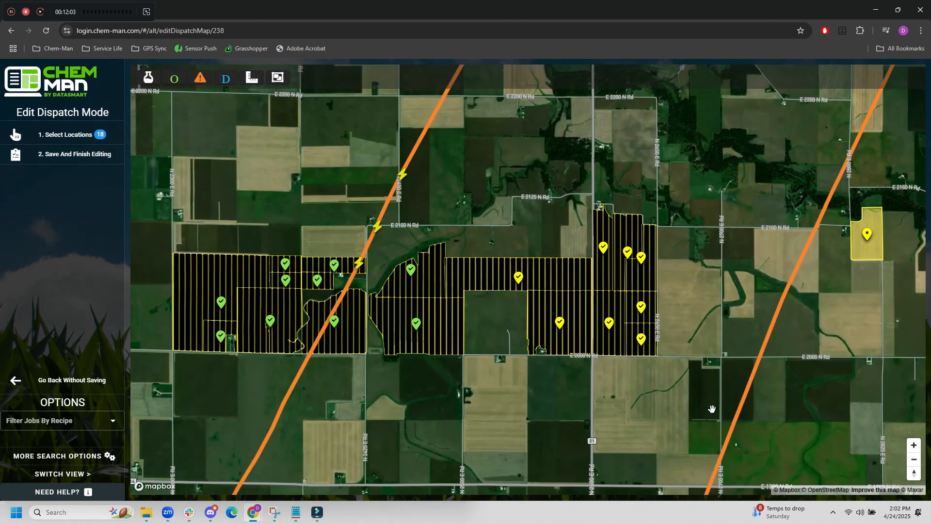
pyautogui.click(635, 352)
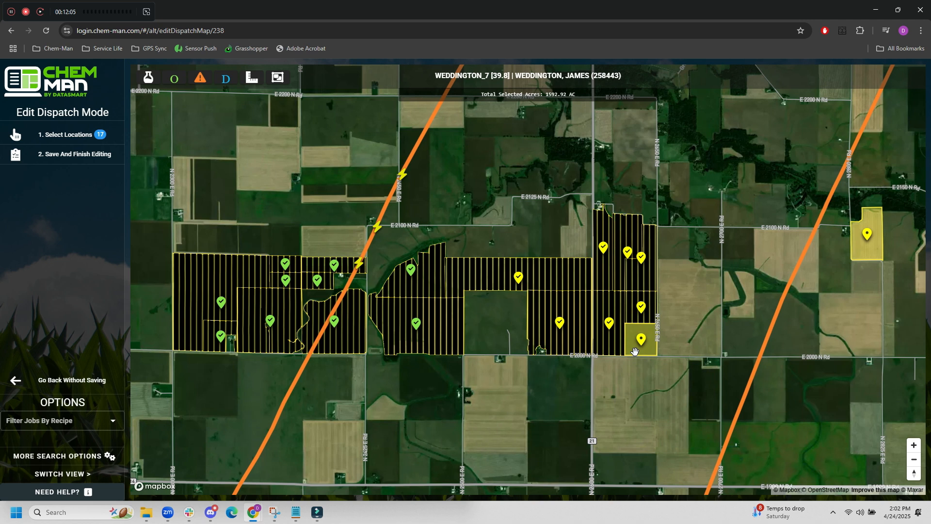
pyautogui.click(635, 351)
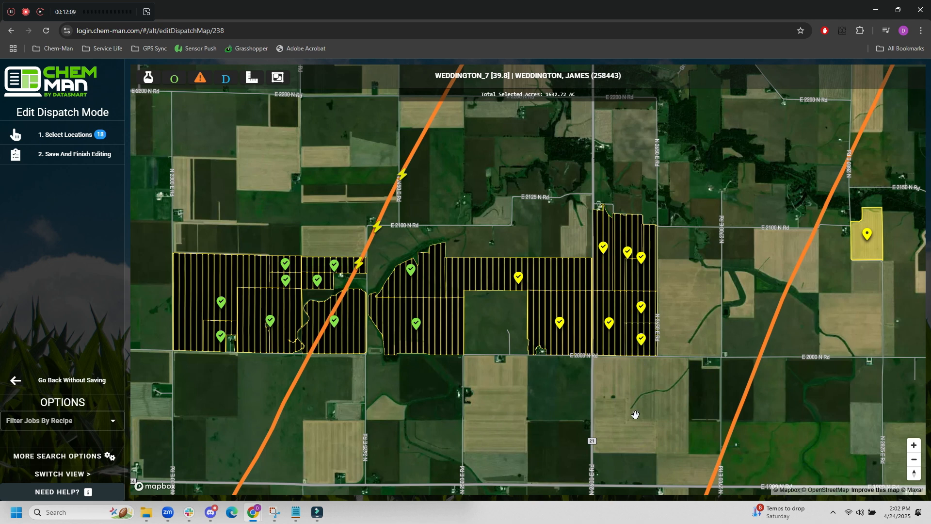
# Add the isolated easternmost field to Batch #238 and save the edited dispatch locations
pyautogui.click(867, 256)
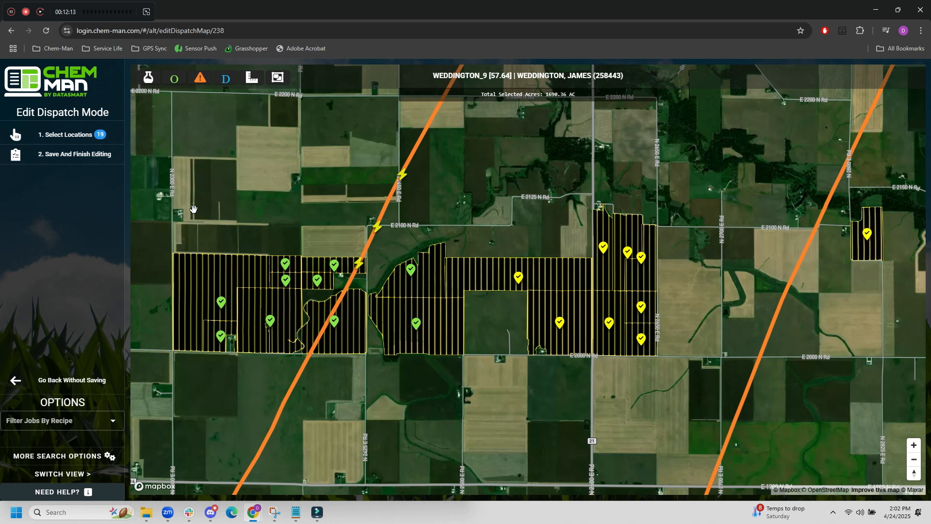
pyautogui.click(58, 154)
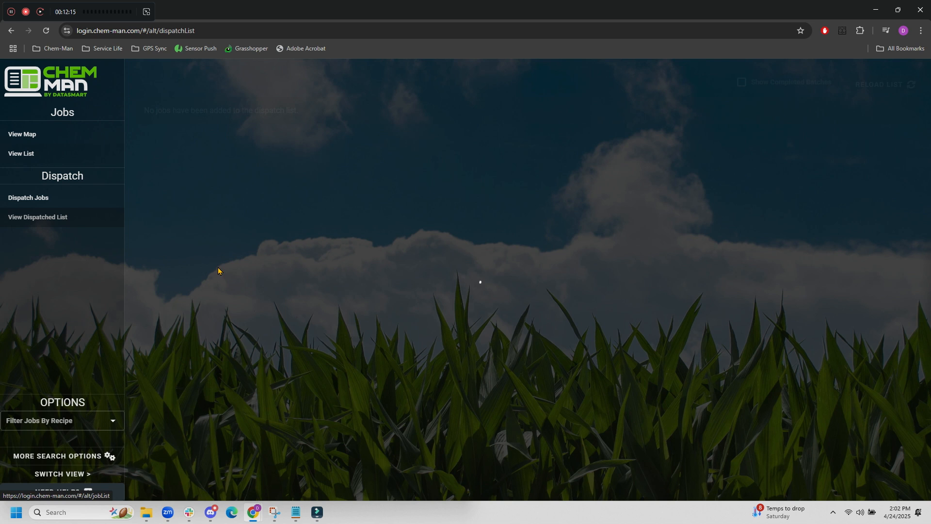
# Open the applicator report for Batch #238, review its settings, locations and overview map, and close the report
pyautogui.click(497, 136)
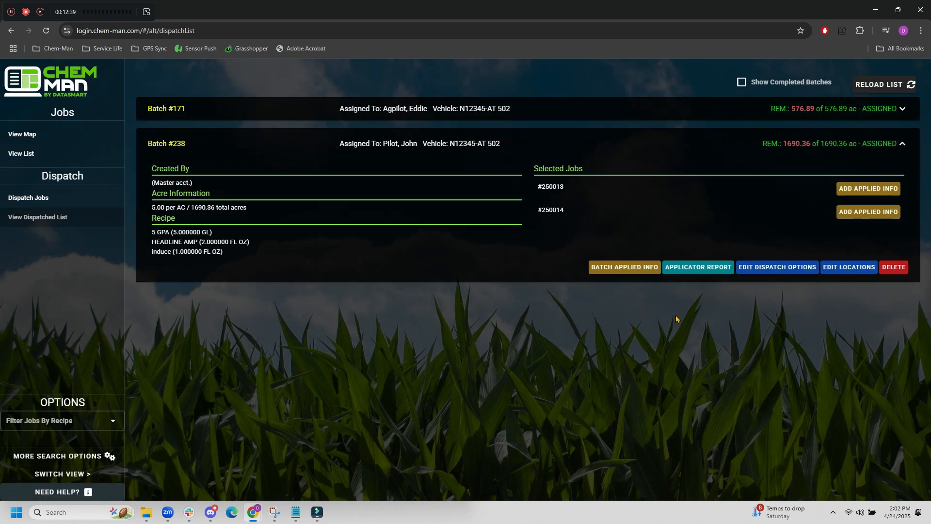
pyautogui.click(694, 268)
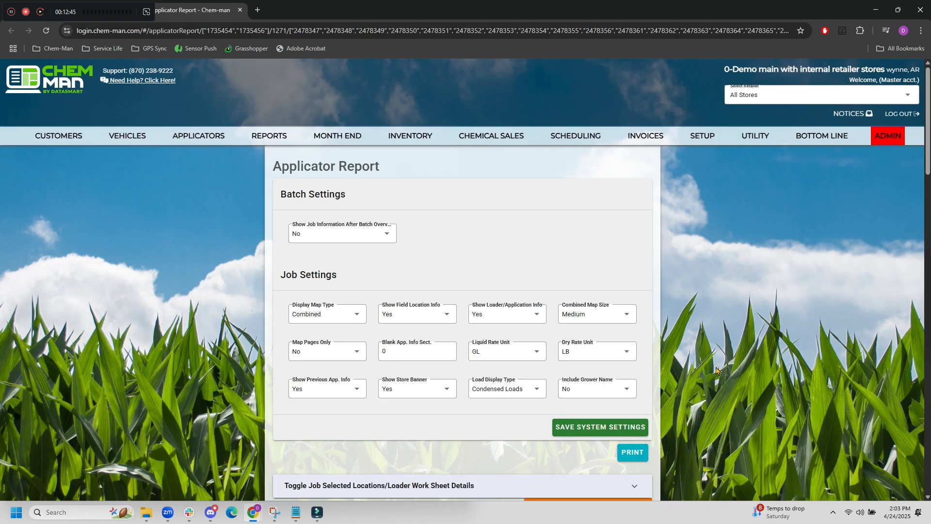
pyautogui.scroll(-7, 717, 370)
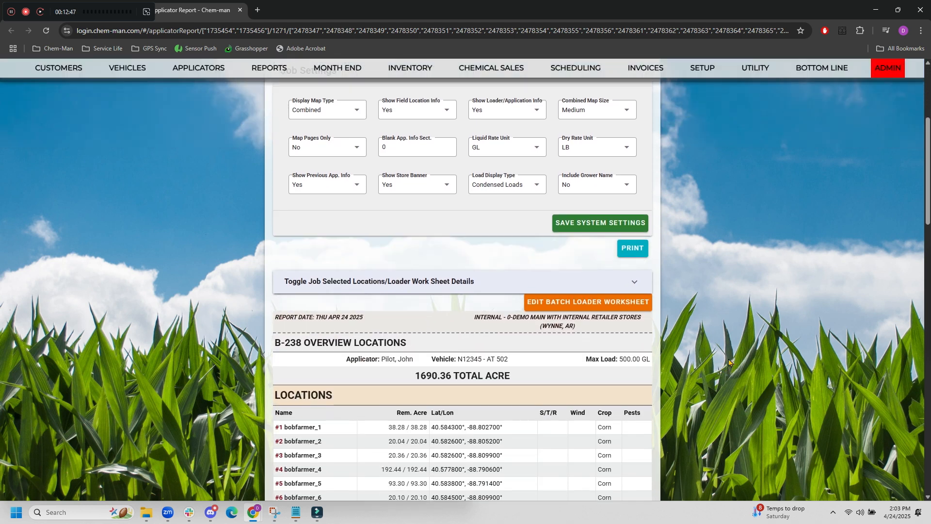
pyautogui.scroll(-18, 729, 361)
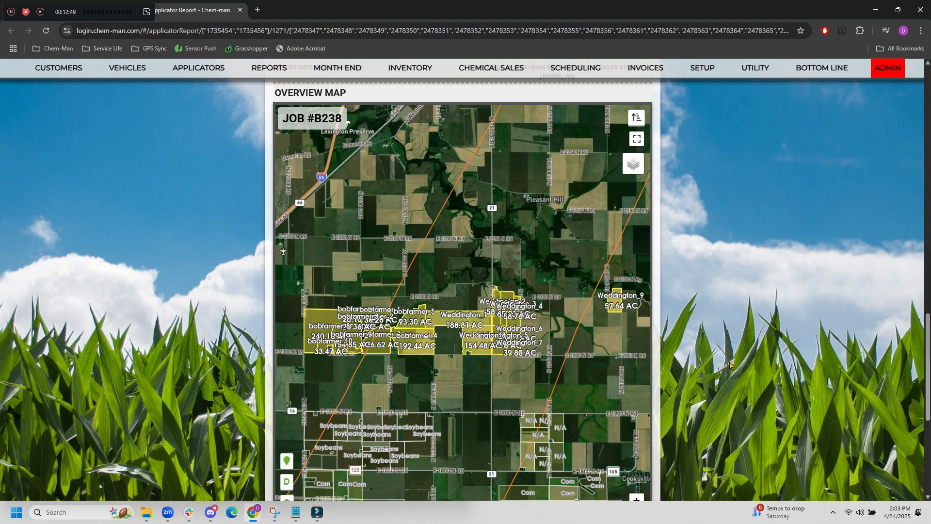
pyautogui.scroll(-2, 730, 364)
pyautogui.scroll(4, 727, 417)
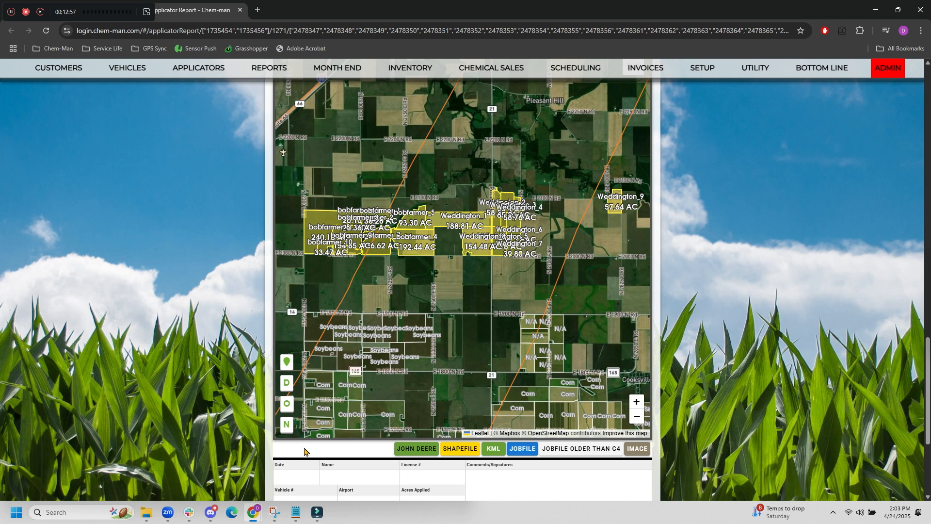
pyautogui.click(239, 10)
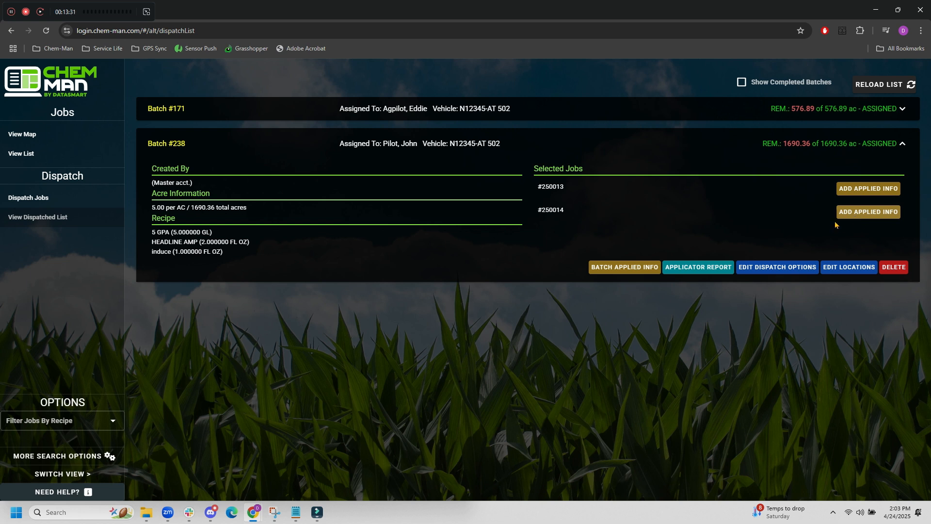
# Open the batch applied info for Batch #238 and set the application date to 04/22/2025
pyautogui.click(626, 268)
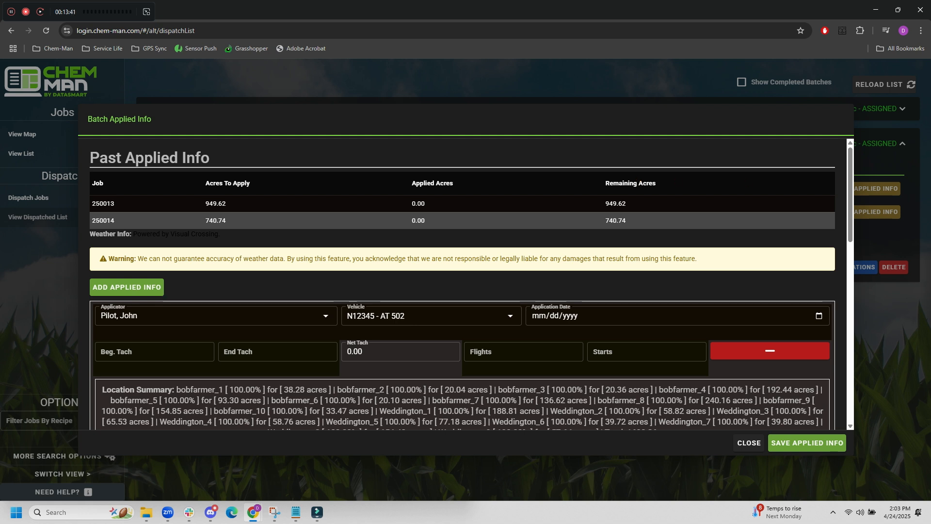
pyautogui.scroll(-2, 359, 191)
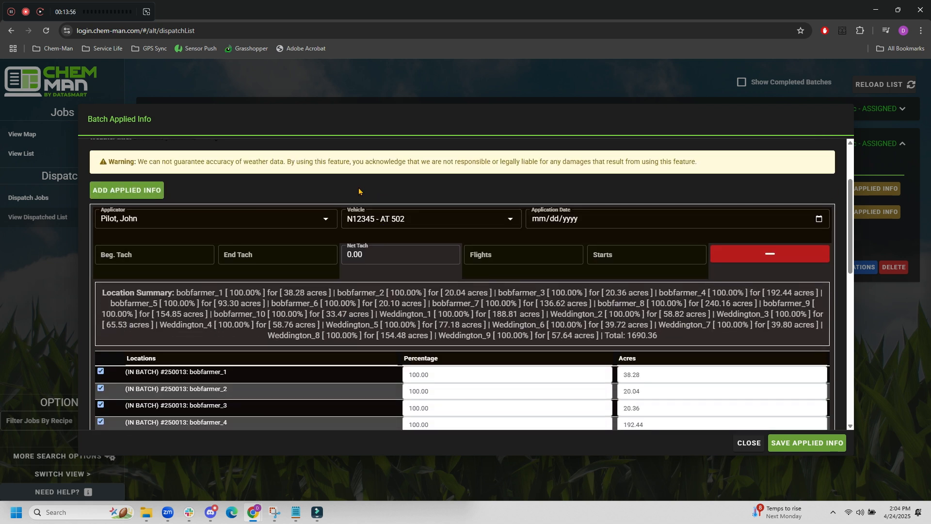
pyautogui.scroll(-1, 598, 272)
pyautogui.scroll(-4, 599, 270)
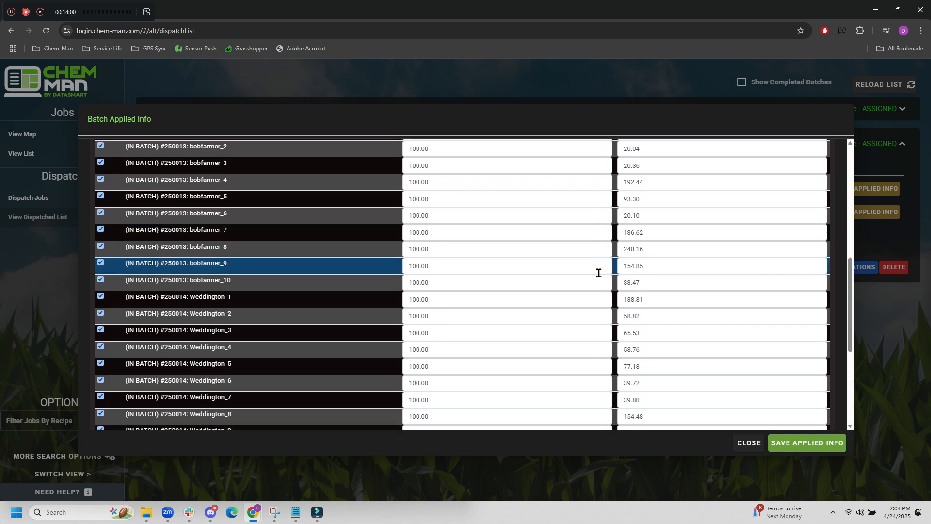
pyautogui.scroll(-3, 475, 302)
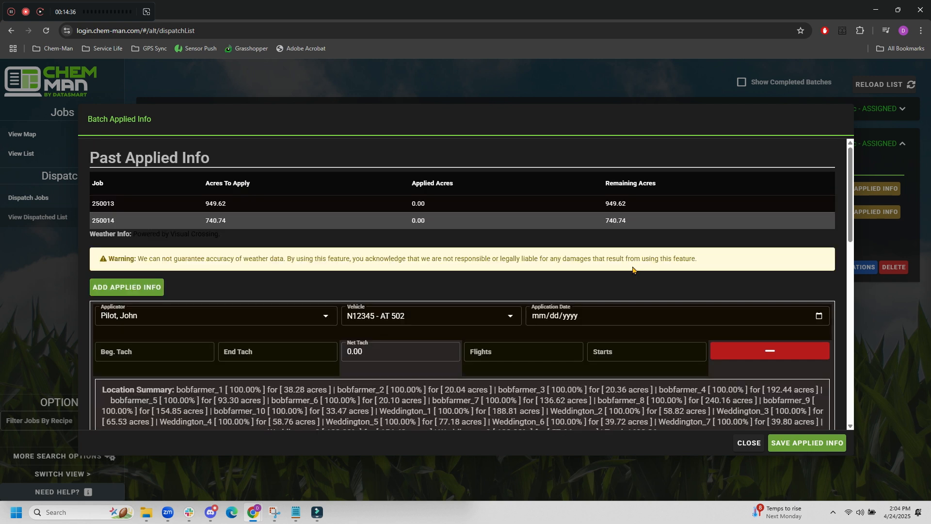
pyautogui.scroll(-1, 490, 236)
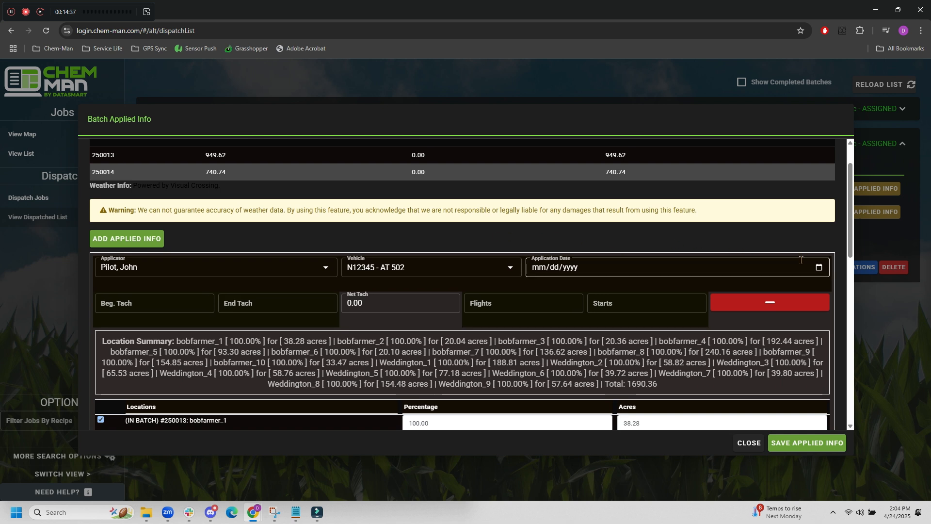
pyautogui.click(819, 267)
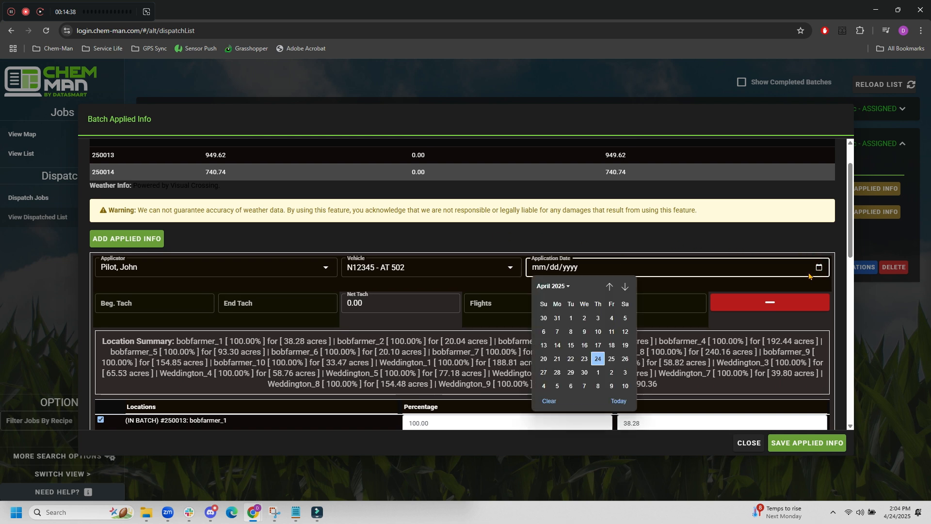
pyautogui.click(570, 359)
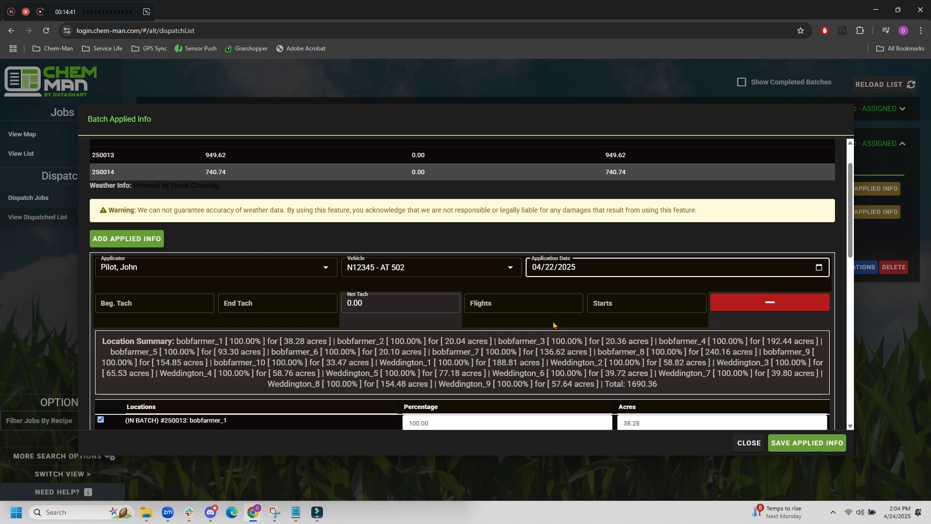
# Exclude the last seven locations, numbered 3 to 9 in the second job, from the 04/22/2025 application entry
pyautogui.scroll(-8, 552, 320)
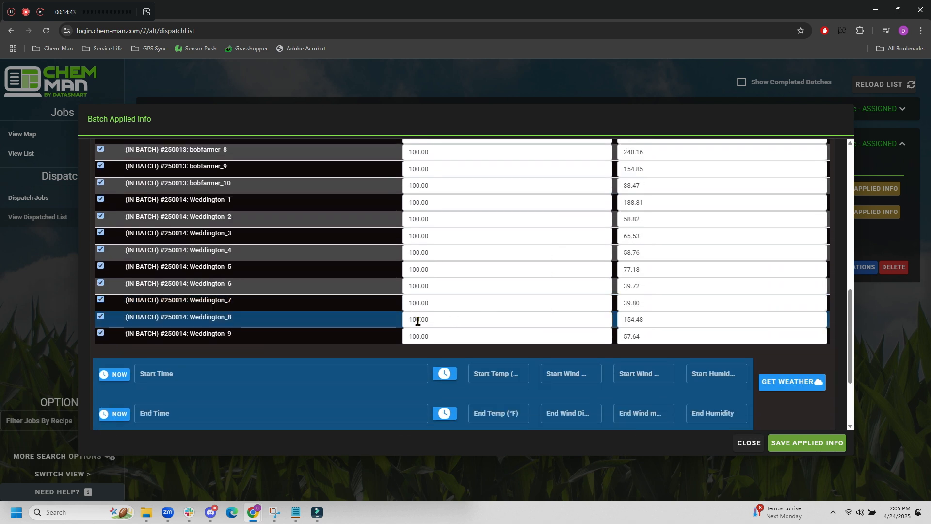
pyautogui.click(101, 333)
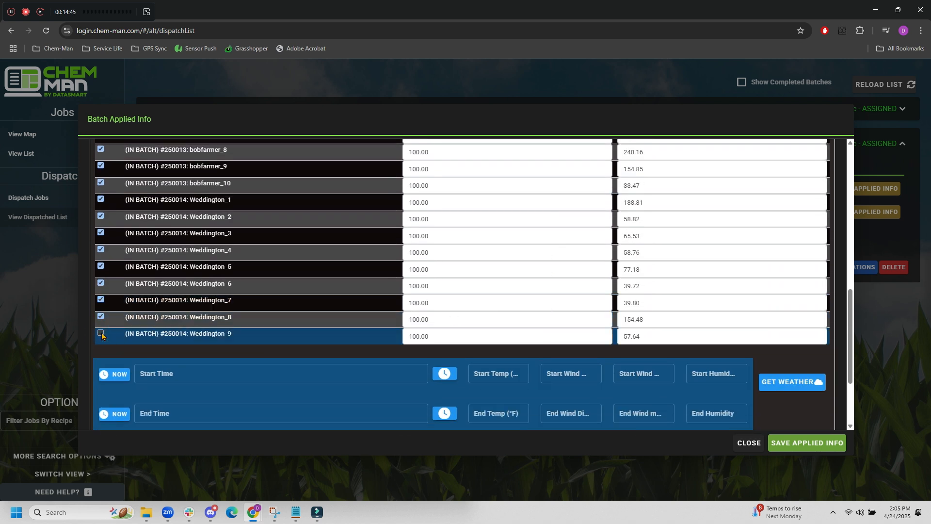
pyautogui.click(101, 317)
pyautogui.click(100, 300)
pyautogui.click(100, 284)
pyautogui.click(101, 267)
pyautogui.click(100, 251)
pyautogui.click(101, 234)
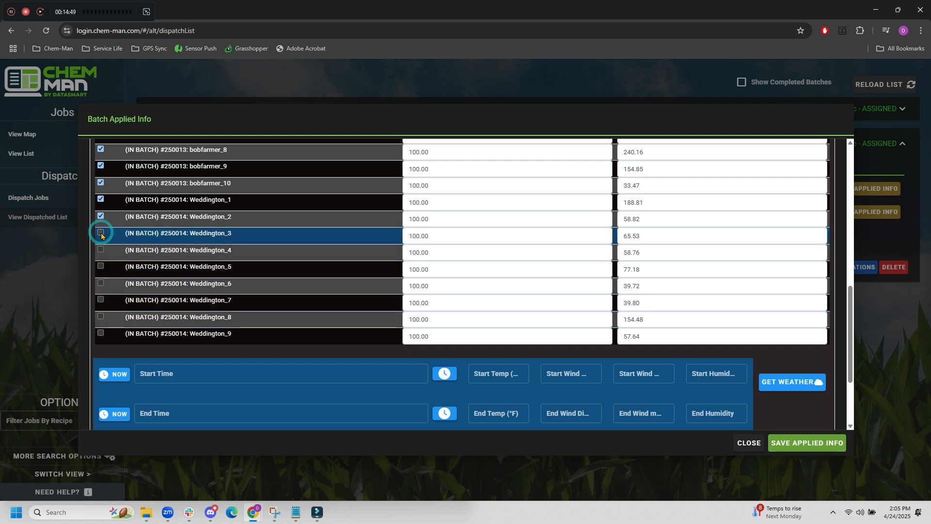
# Set the first entry's start and end times to the current time and retrieve the weather data
pyautogui.scroll(-2, 369, 354)
pyautogui.click(125, 282)
pyautogui.click(121, 320)
pyautogui.click(785, 286)
pyautogui.scroll(-1, 764, 330)
# Override the first entry's start and end wind speeds with 18 mph
pyautogui.click(708, 303)
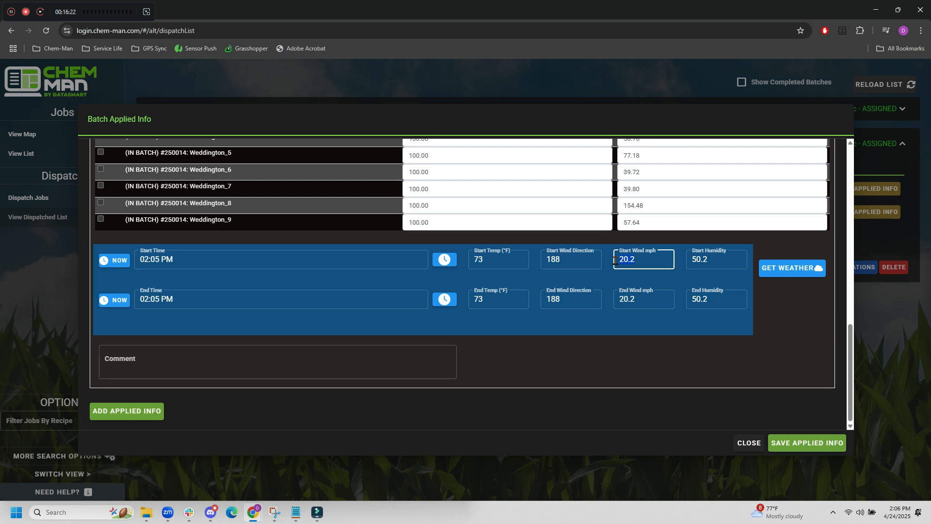
pyautogui.write('18')
pyautogui.press('Tab')
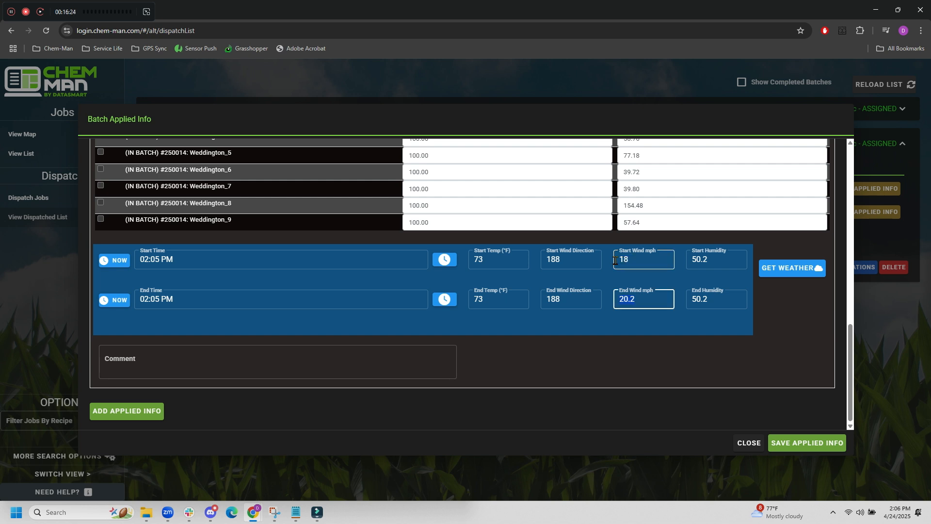
pyautogui.write('18')
pyautogui.press('Tab')
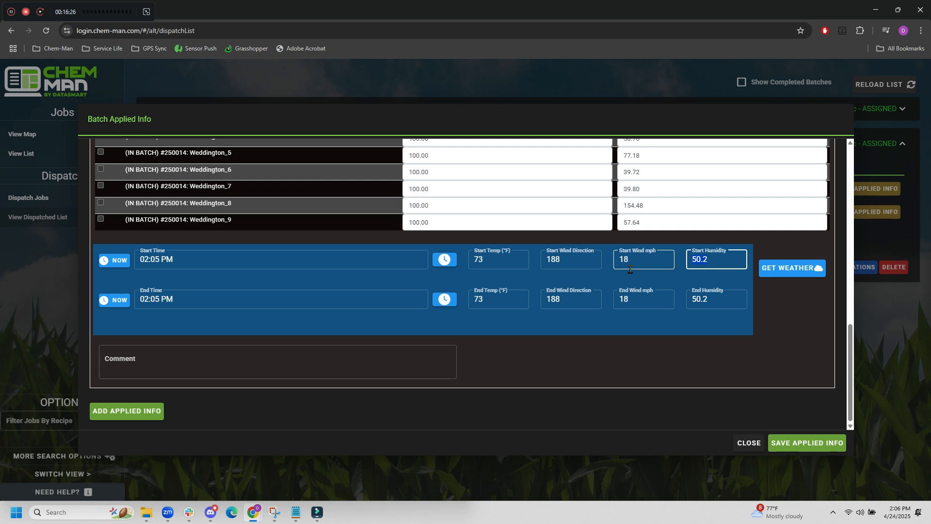
pyautogui.click(663, 377)
# Add a second applied info entry for the remaining locations and set its application date to 04/23/2025
pyautogui.click(141, 411)
pyautogui.scroll(-2, 500, 349)
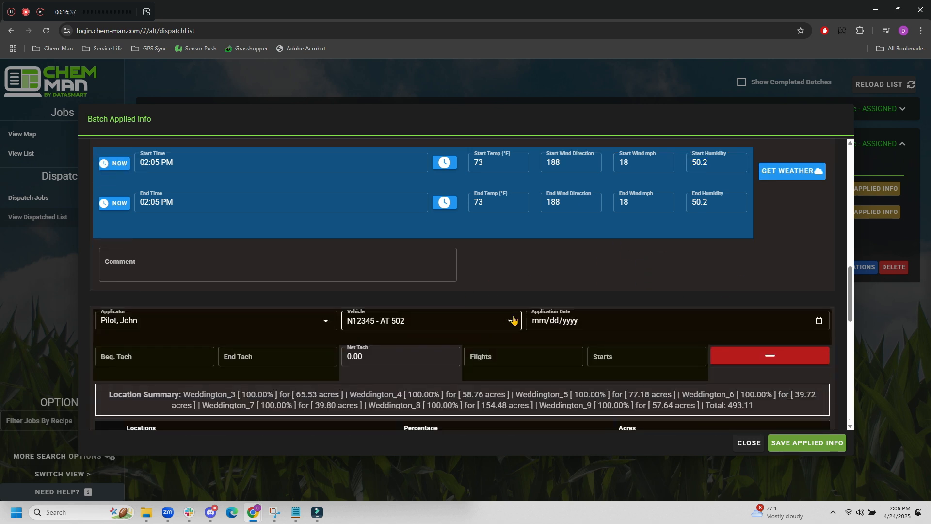
pyautogui.scroll(-1, 514, 320)
pyautogui.click(819, 272)
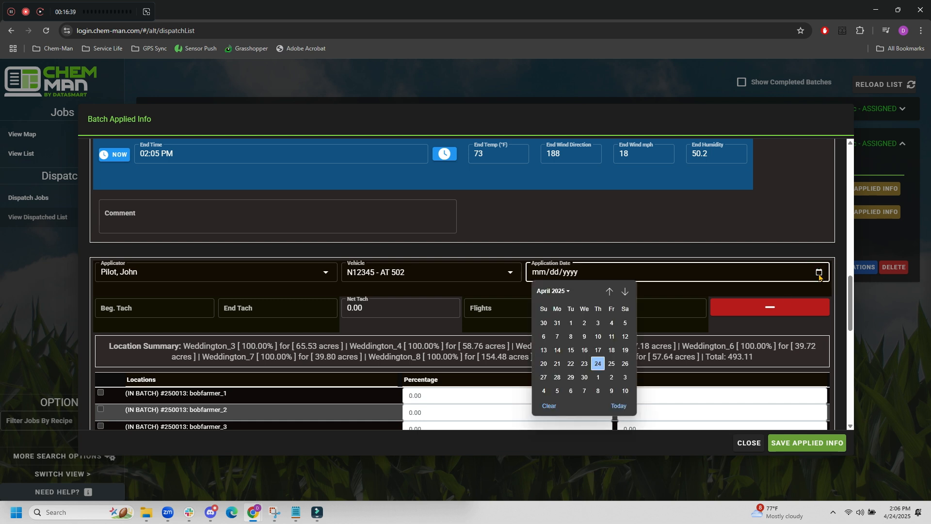
pyautogui.click(584, 363)
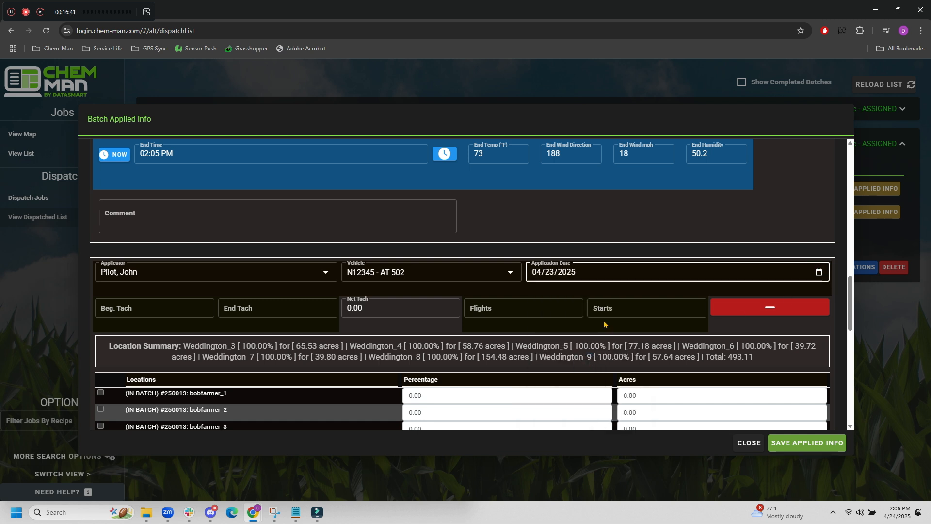
# Fill the second entry's start and end times with the current time plus weather data, and save the applied info
pyautogui.scroll(-5, 462, 303)
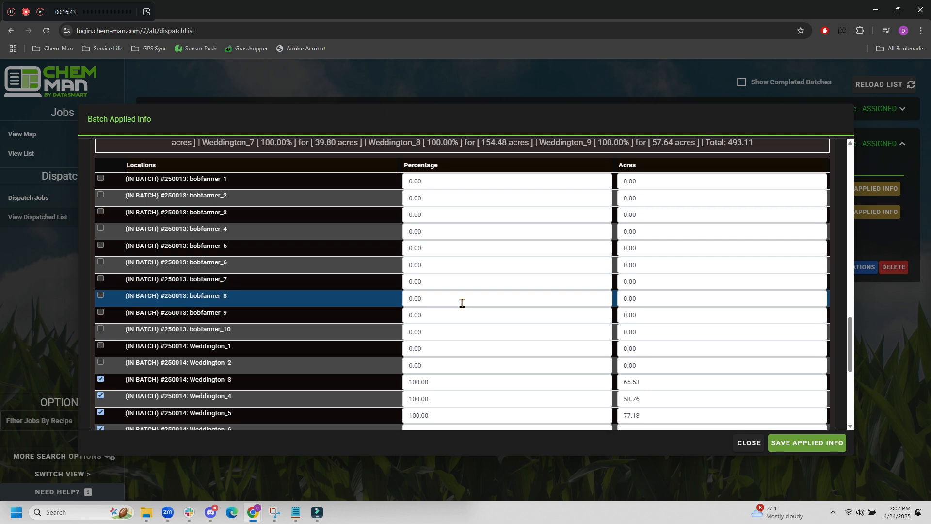
pyautogui.scroll(-6, 462, 303)
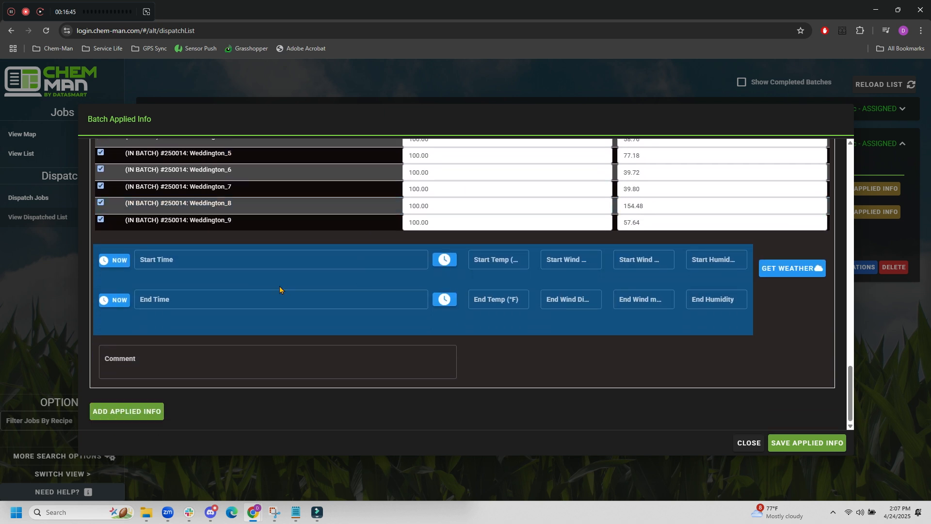
pyautogui.click(117, 261)
pyautogui.click(114, 300)
pyautogui.click(789, 269)
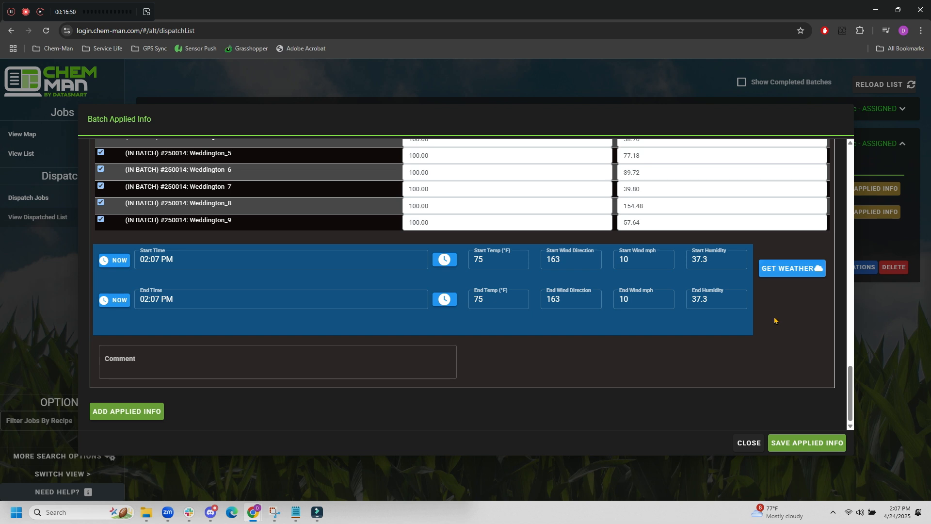
pyautogui.click(791, 443)
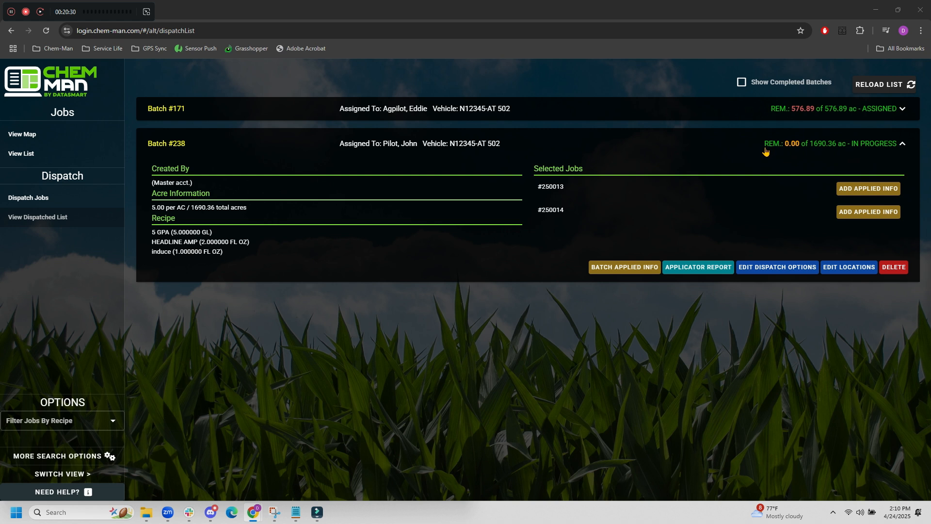
# Collapse Batch #238 and view the additional search options without running a search
pyautogui.click(804, 151)
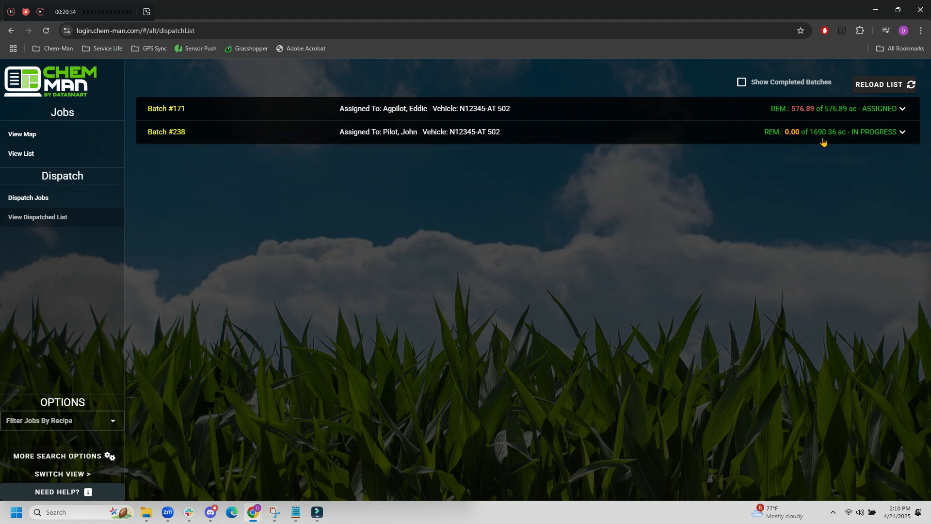
pyautogui.click(70, 460)
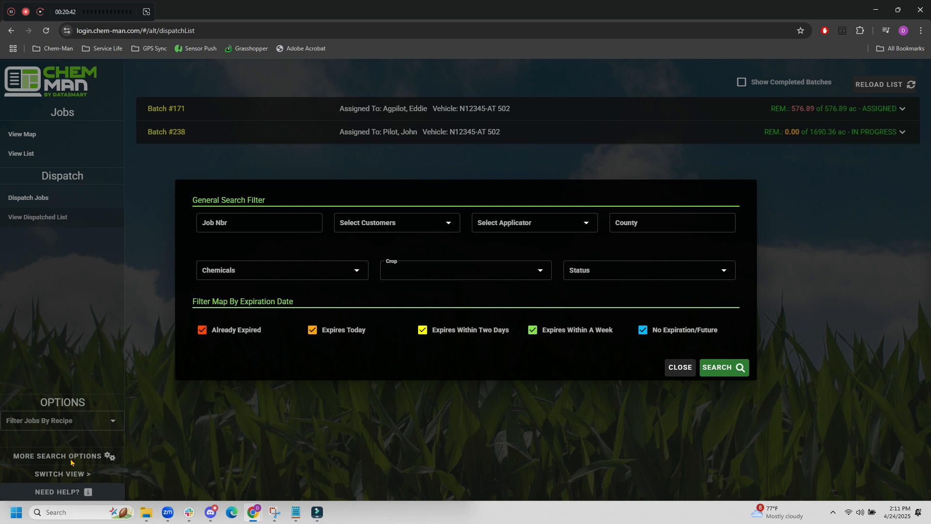
pyautogui.click(68, 455)
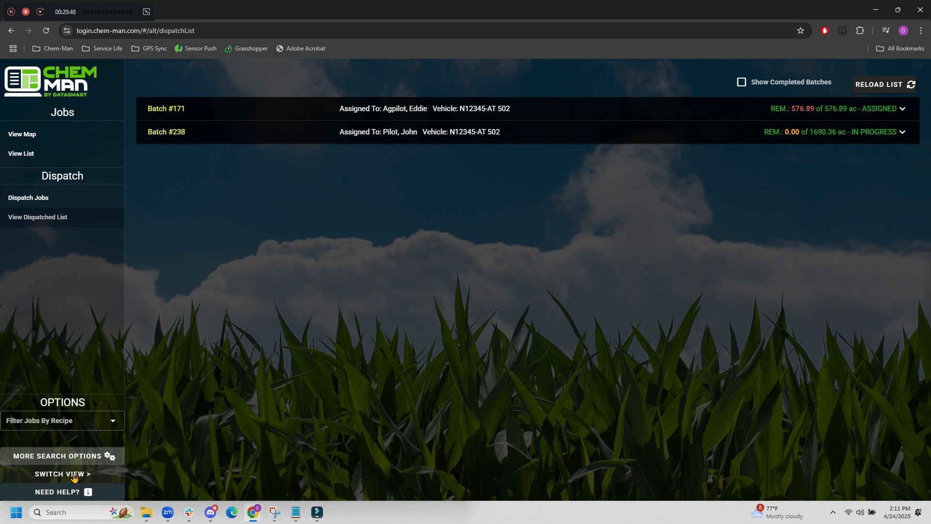
# Switch to the Scheduled Jobs view and check the remaining acres of the third and fourth listed jobs
pyautogui.click(74, 474)
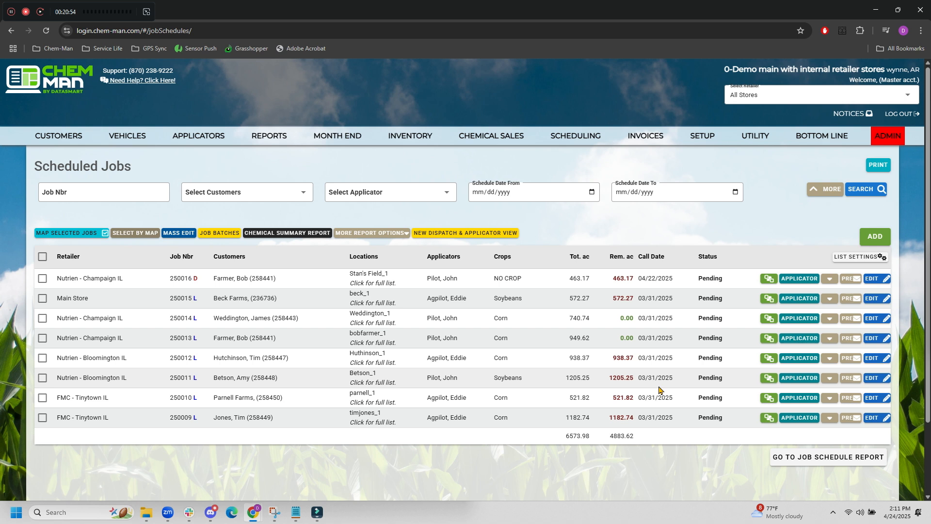
pyautogui.moveTo(606, 315); pyautogui.dragTo(639, 326)
pyautogui.click(647, 339)
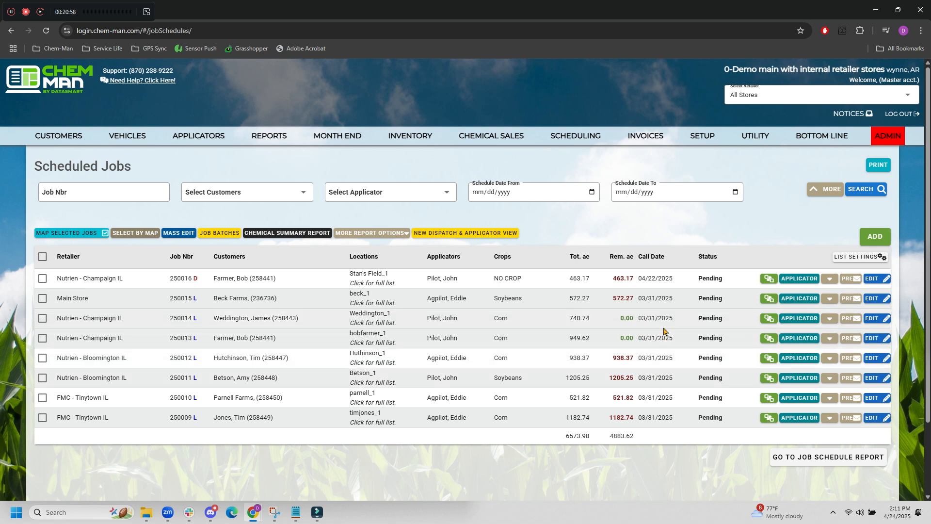
# Transfer the 740.74-acre corn job to an invoice
pyautogui.click(874, 320)
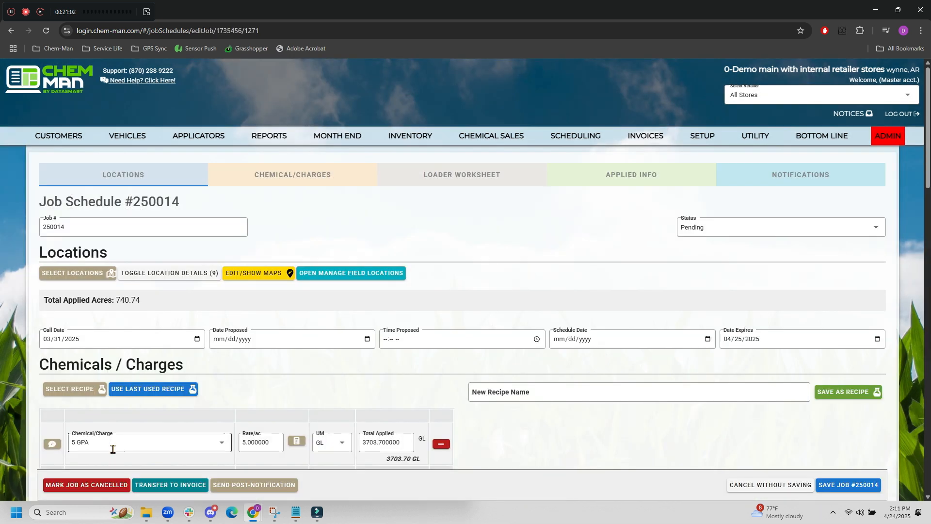
pyautogui.click(184, 485)
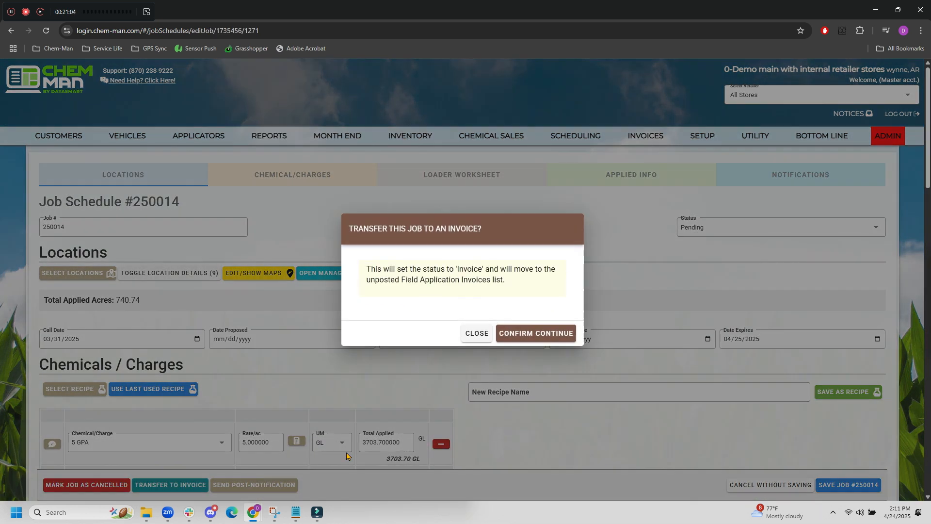
pyautogui.click(528, 334)
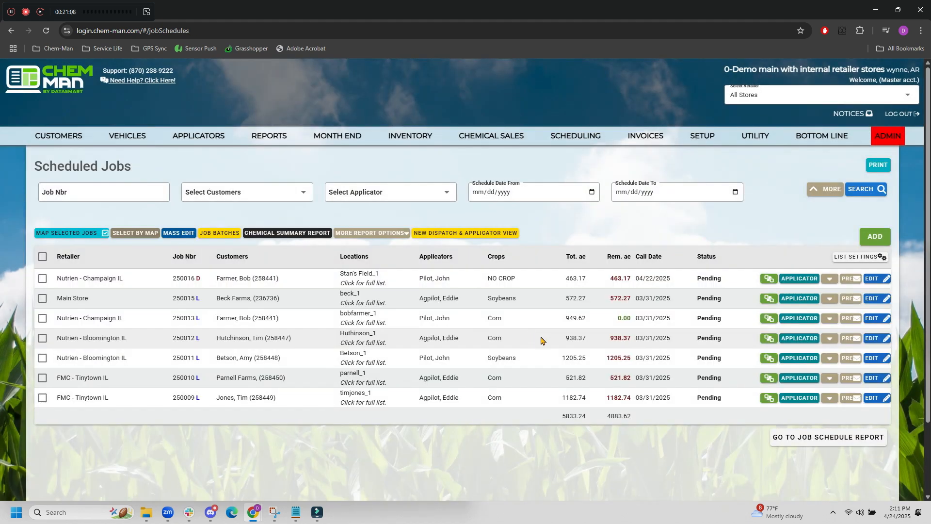
# Transfer the 949.62-acre corn job to an invoice
pyautogui.click(873, 318)
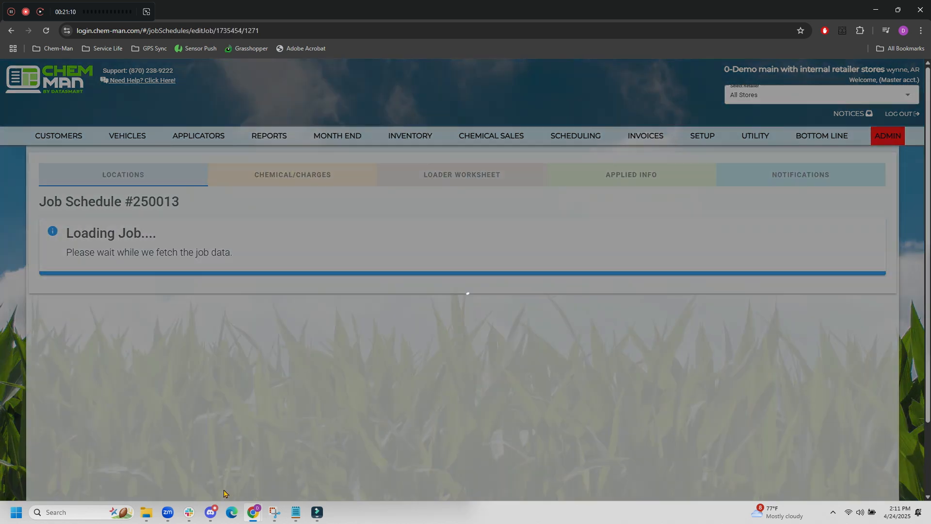
pyautogui.click(169, 485)
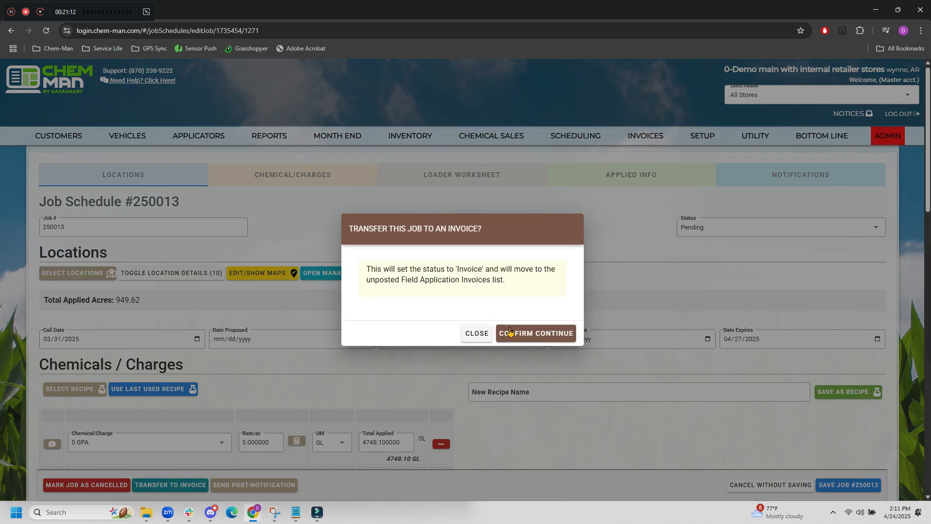
pyautogui.click(510, 332)
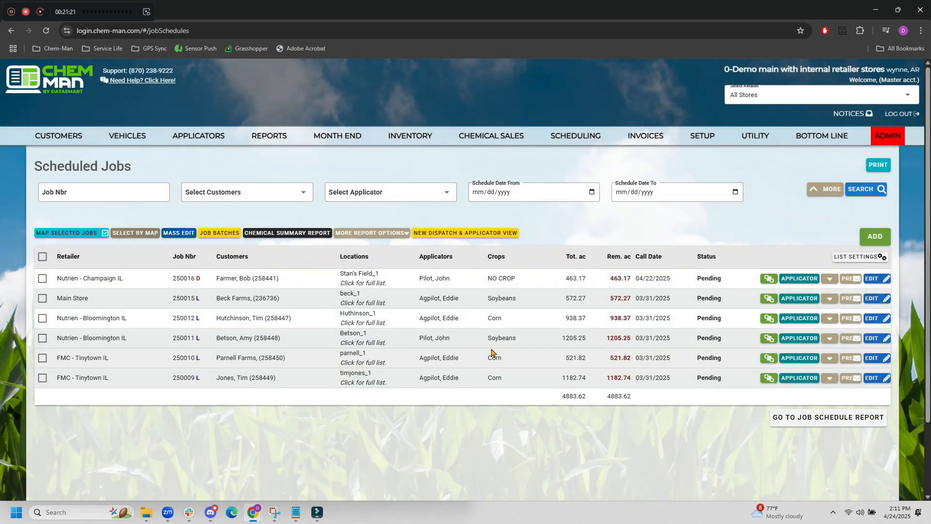
# Switch to the new dispatch and applicator view and refresh the list of dispatched batches
pyautogui.click(498, 235)
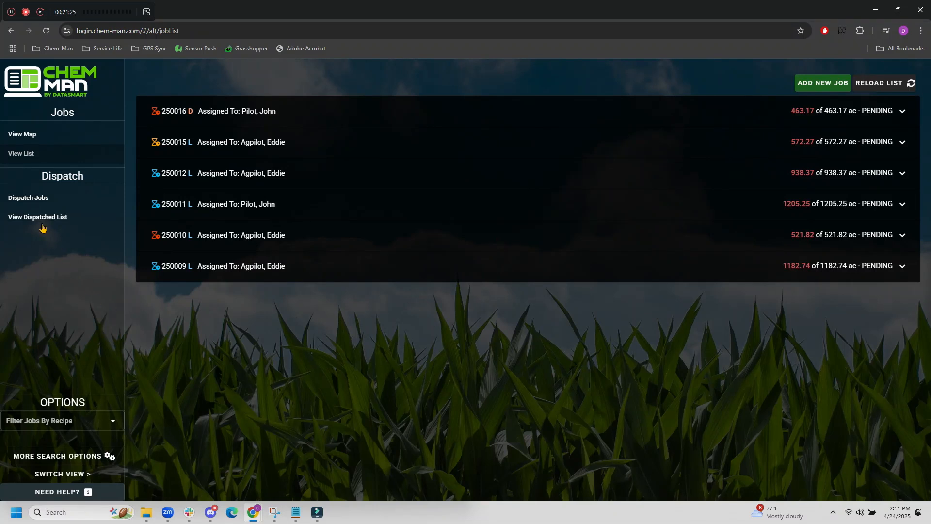
pyautogui.click(38, 220)
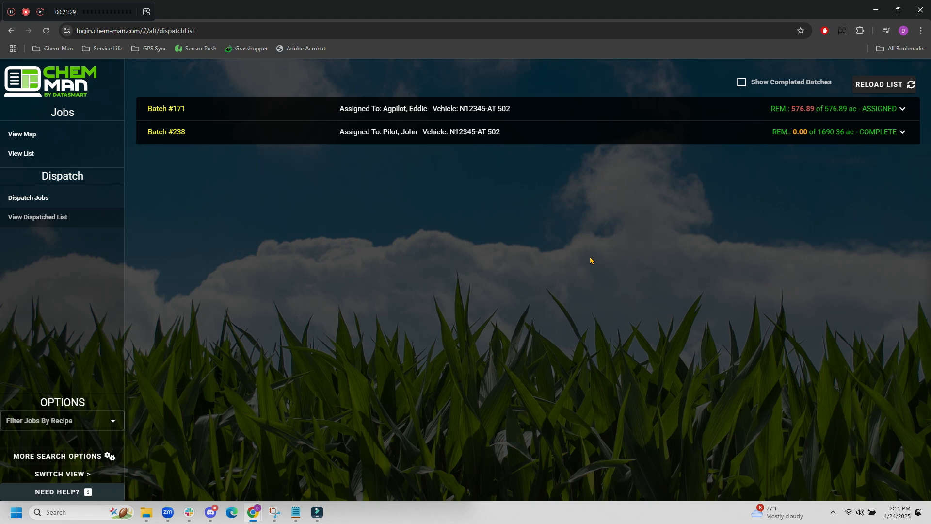
pyautogui.click(866, 86)
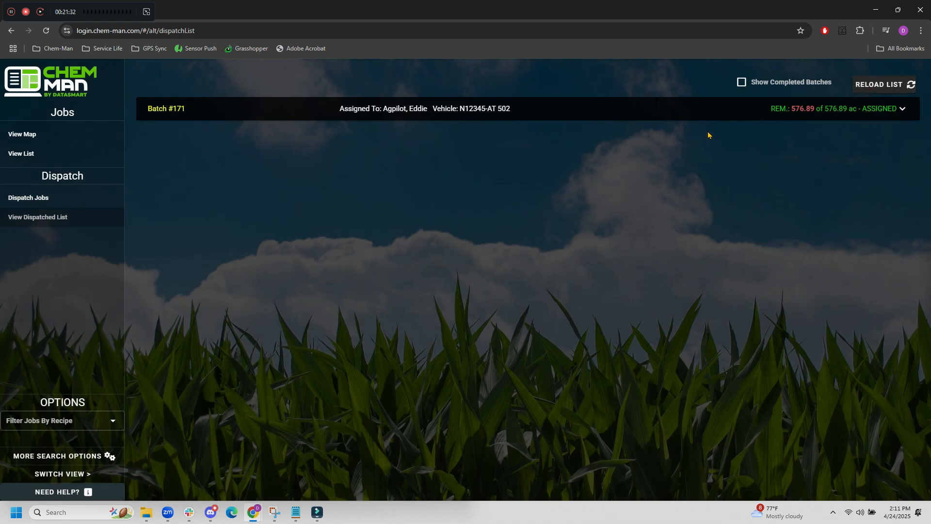
# Reload the dispatched list with completed batches shown, and turn the Show Completed Batches option back off
pyautogui.click(742, 82)
pyautogui.click(877, 85)
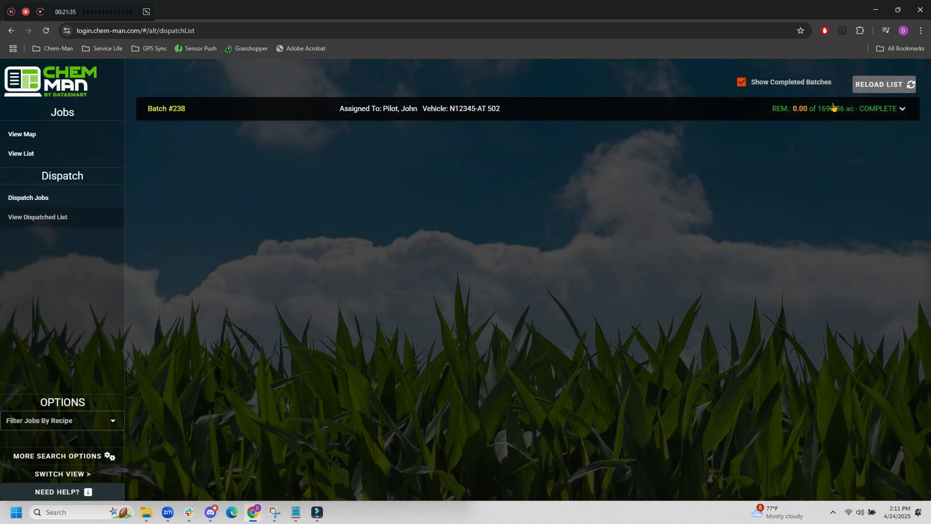
pyautogui.click(741, 82)
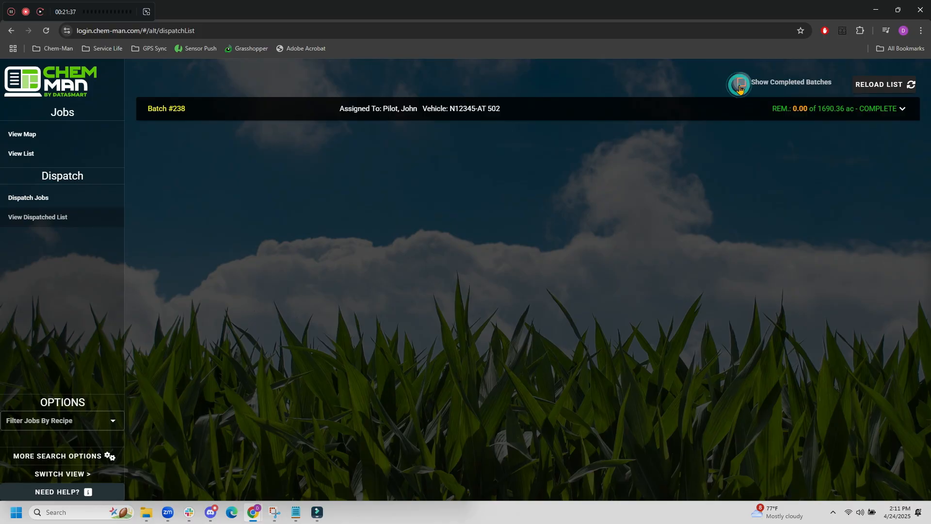